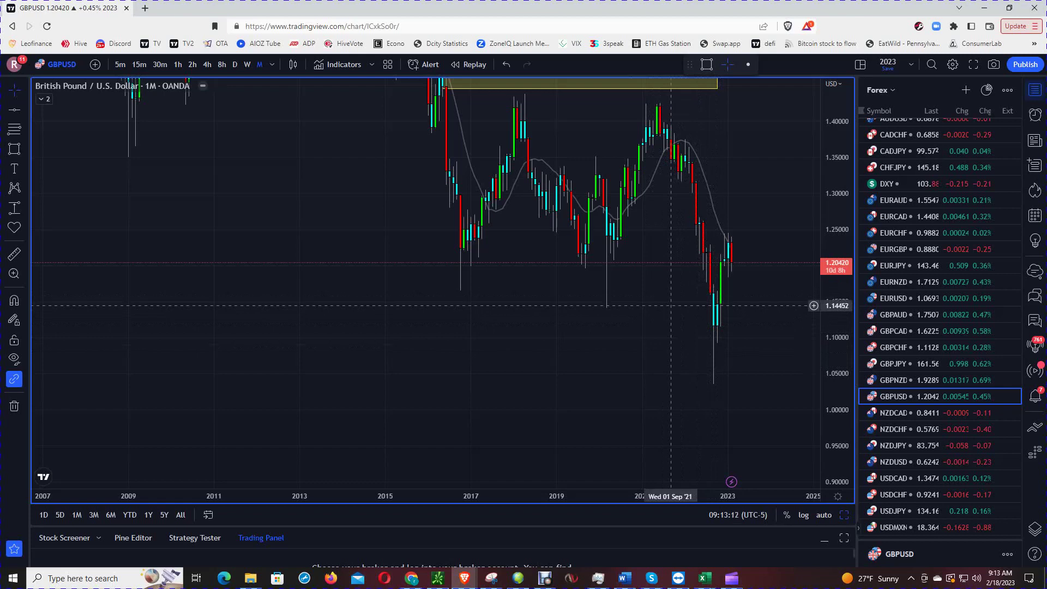
Extend the yellow rectangle zone near 1.45 on the monthly chart so that it ends around November 2025
drag(671, 305, 624, 303)
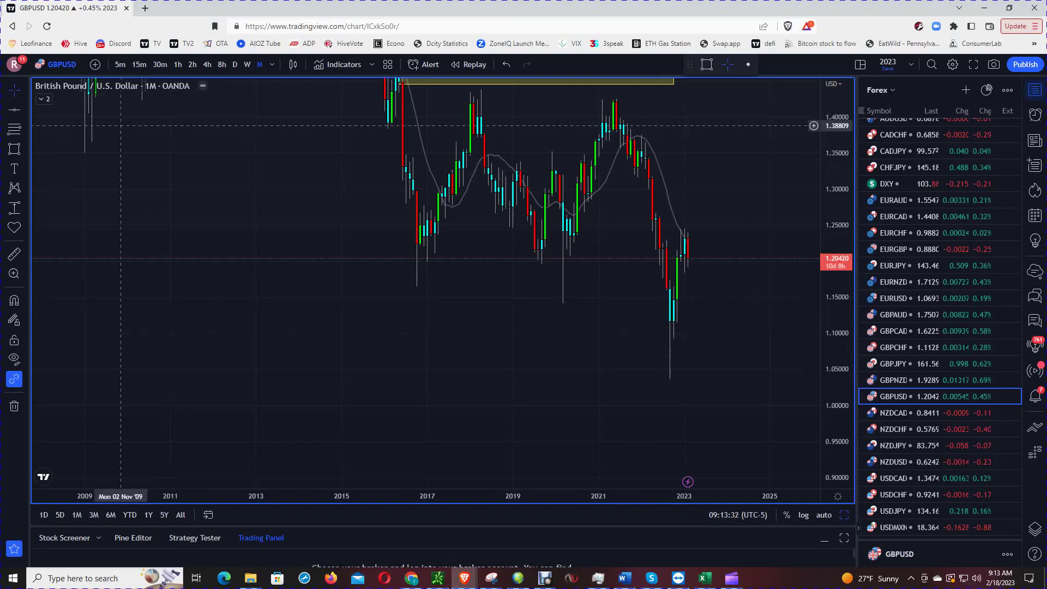
drag(721, 243, 722, 250)
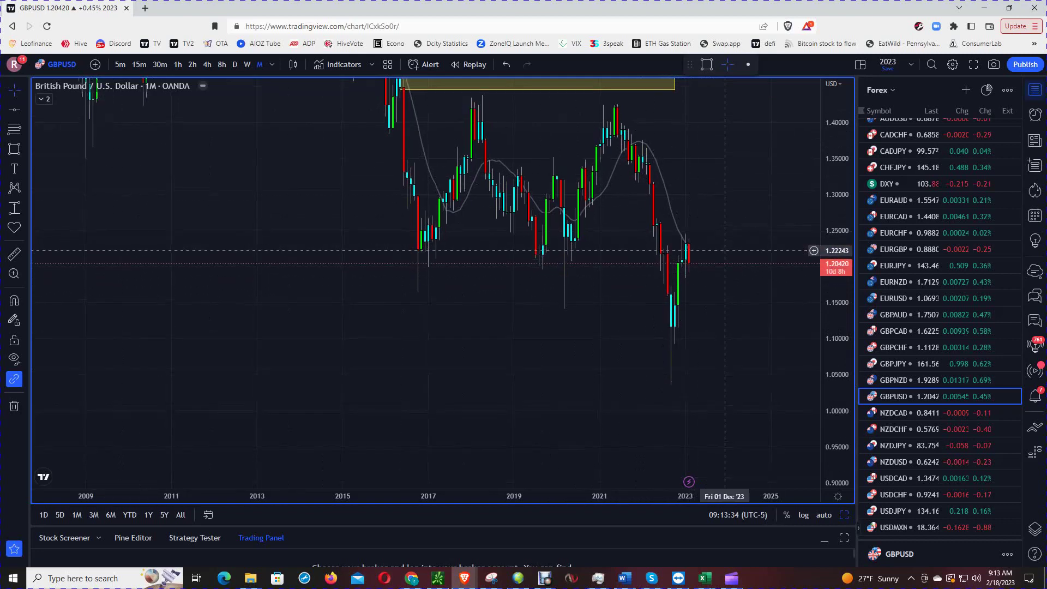
drag(838, 222, 837, 239)
drag(777, 221, 773, 243)
click(681, 142)
drag(681, 144, 813, 147)
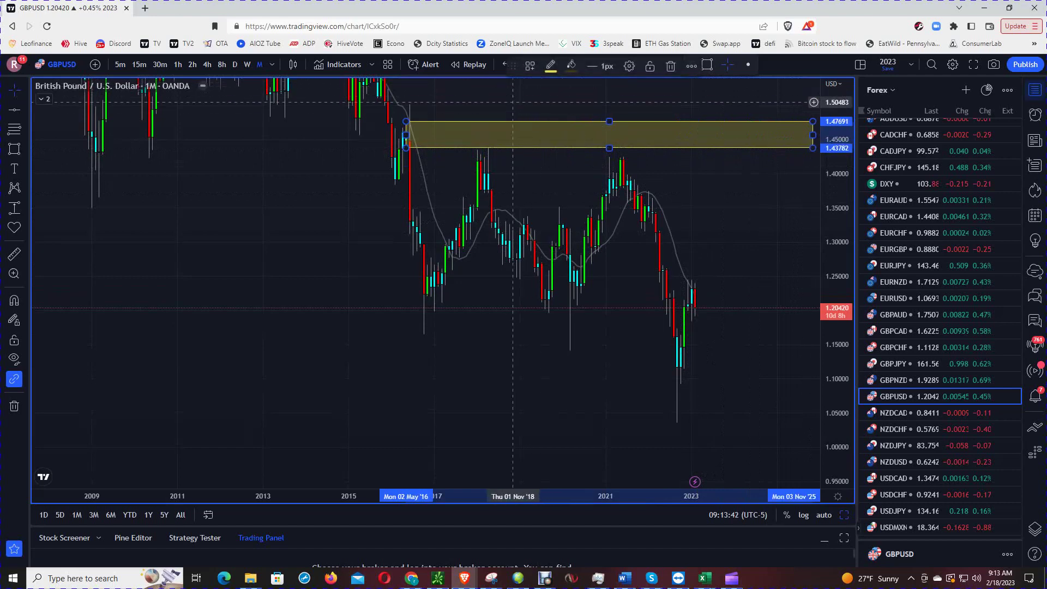
Delete the yellow rectangle zone from the monthly chart
key(Delete)
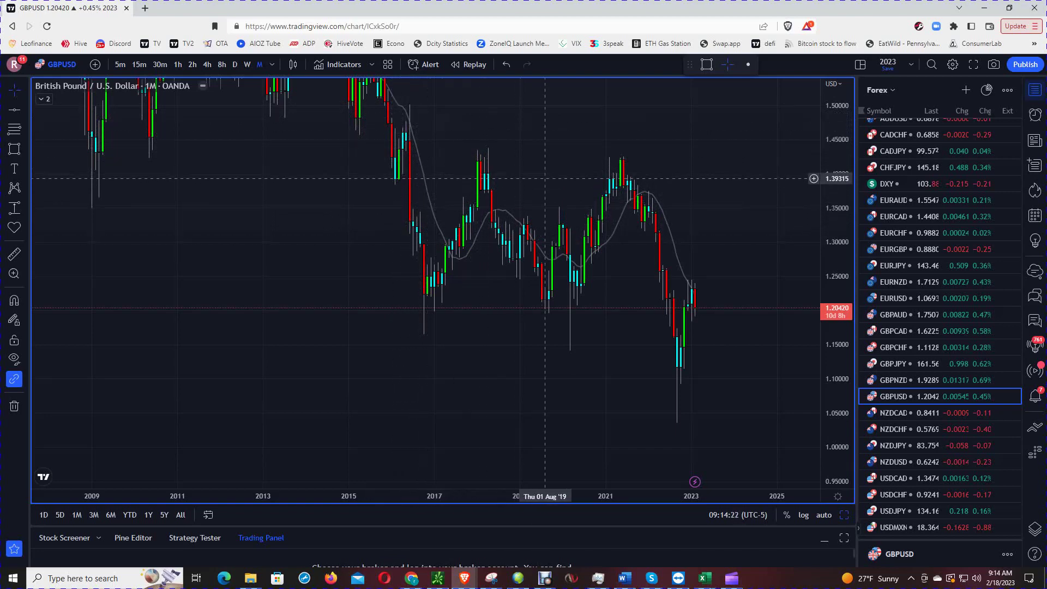
Mark the monthly range with horizontal lines at about 1.034 below the 2022 low and about 1.425 along the 2021 high
drag(541, 179, 535, 176)
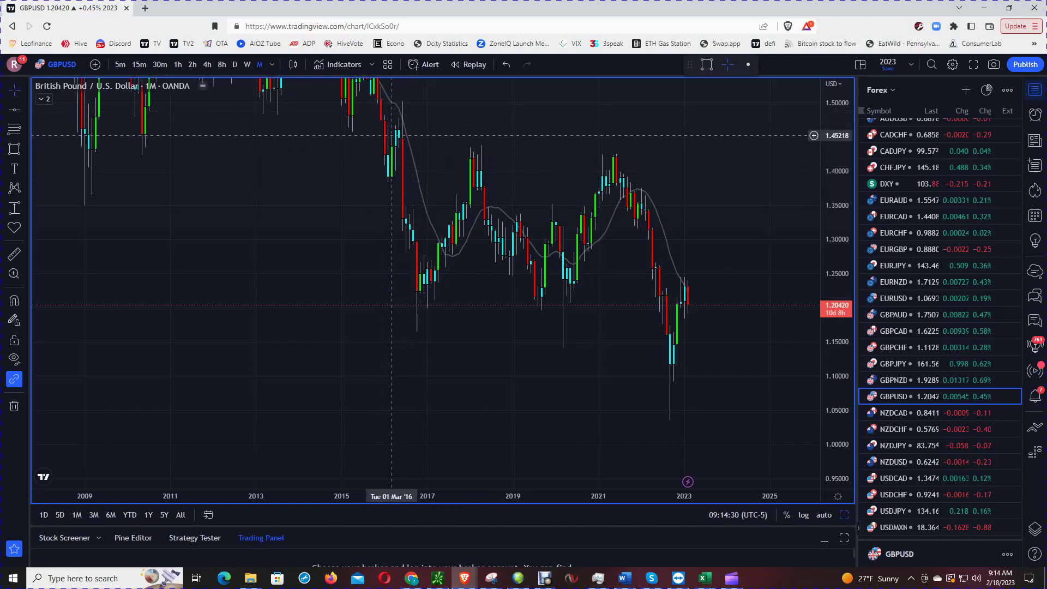
drag(515, 171, 493, 162)
drag(646, 210, 656, 188)
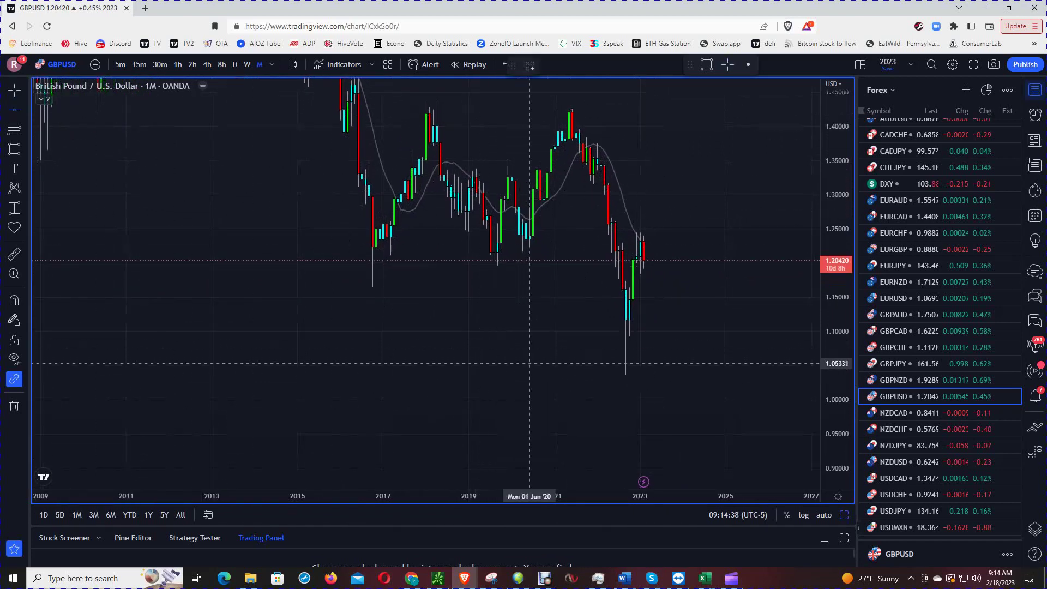
click(529, 376)
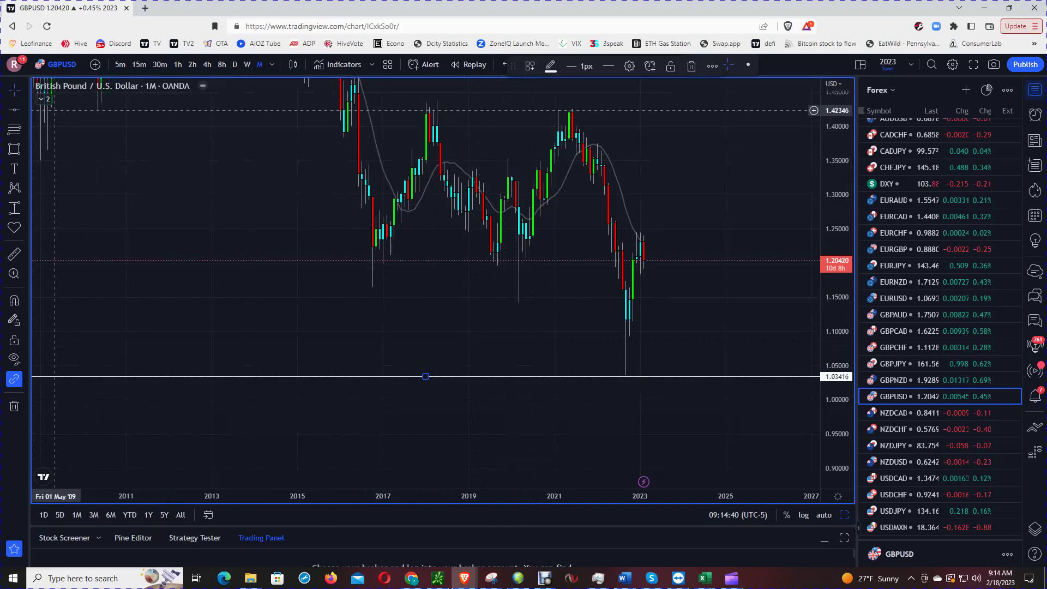
click(14, 110)
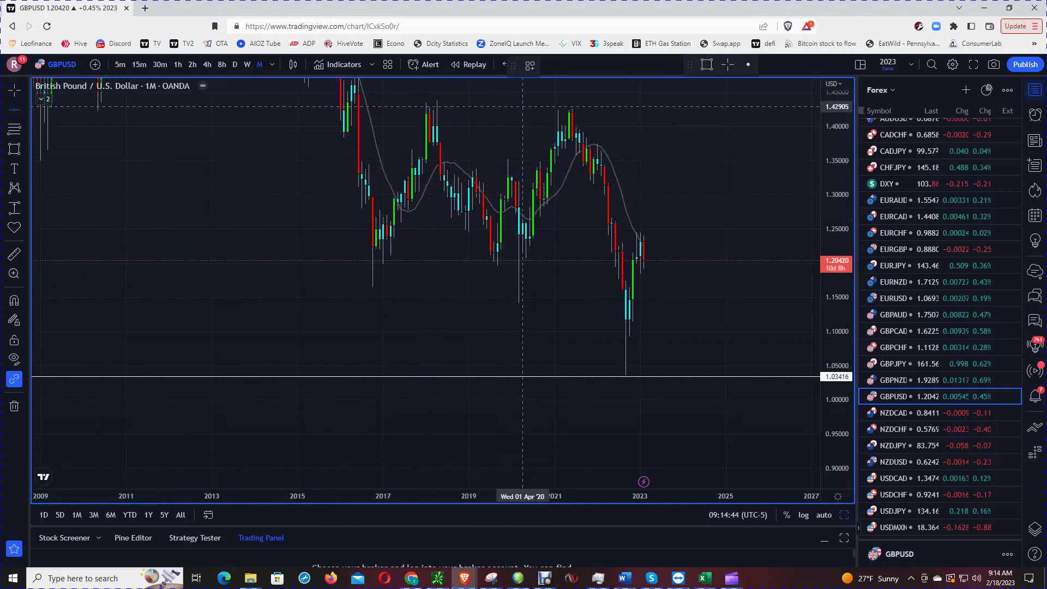
key(alt+h)
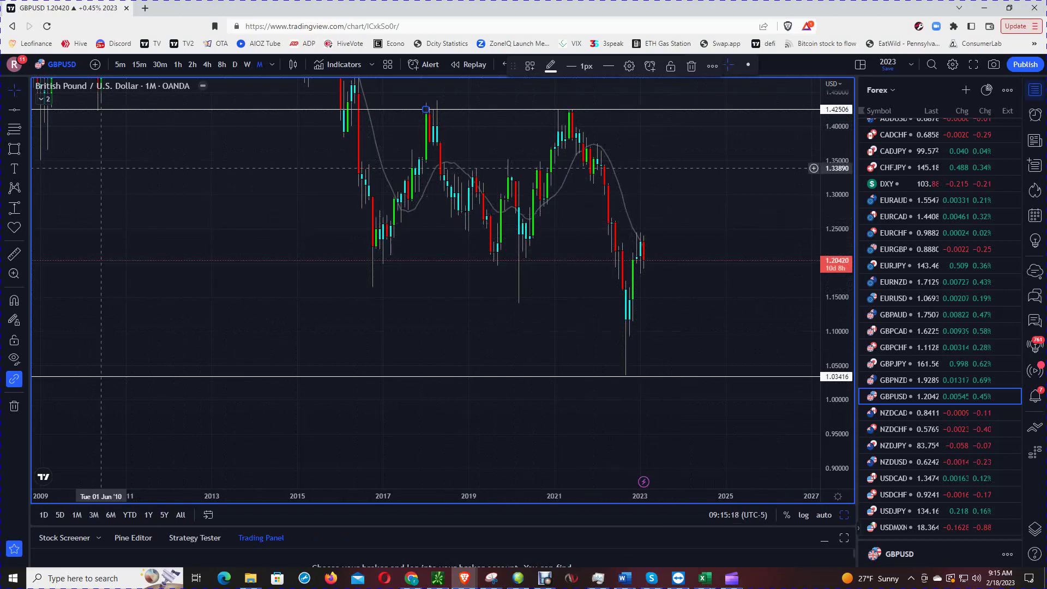
Draw a rectangle zone between about 1.250 and 1.269, from March 2022 to about August 2026
click(14, 149)
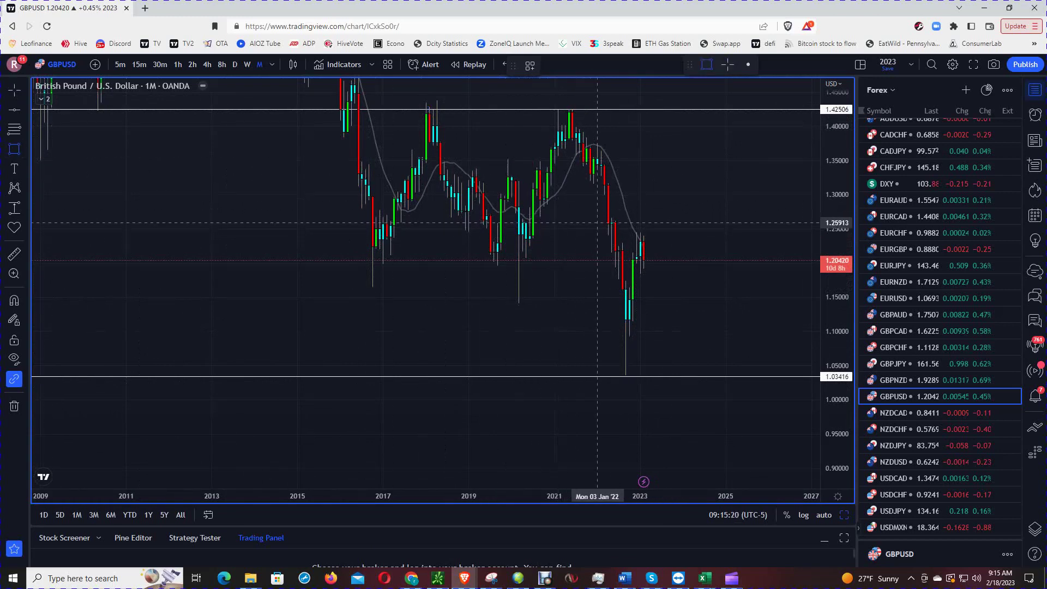
click(605, 216)
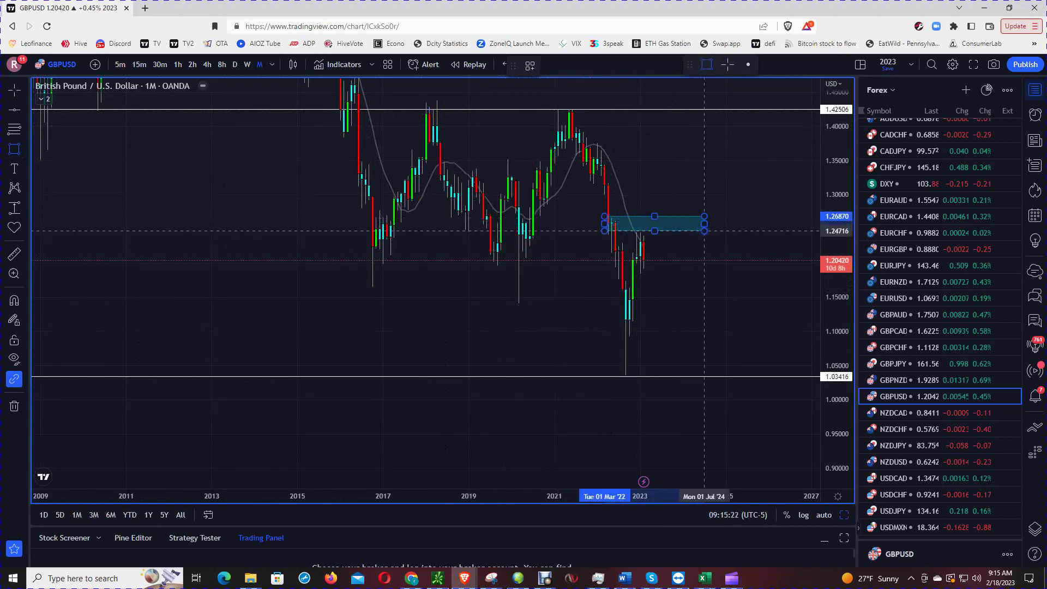
double_click(793, 229)
click(602, 402)
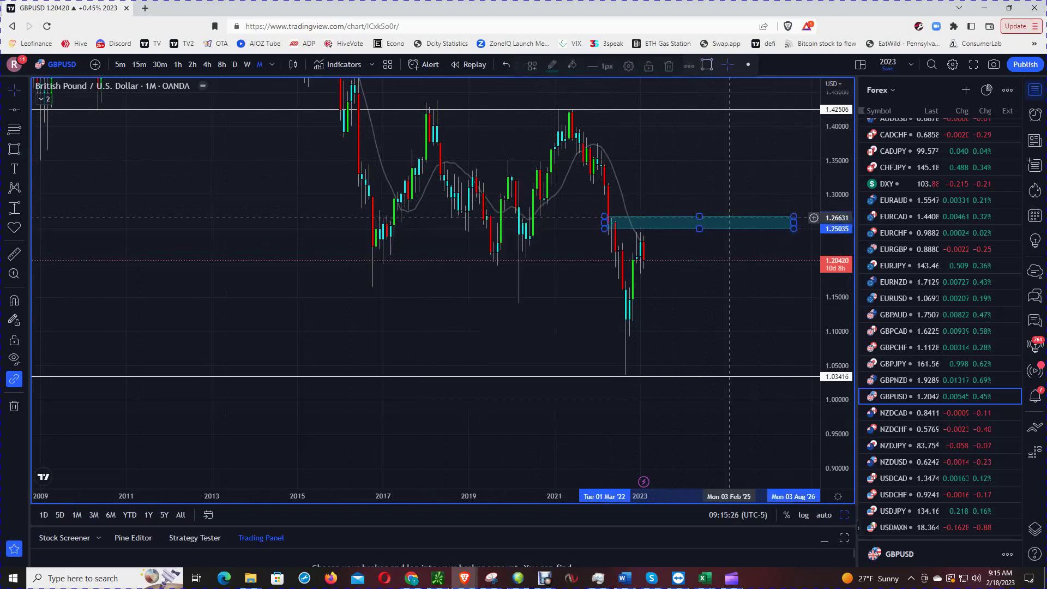
Change the new monthly zone's border and fill colours to red and deselect it
click(550, 65)
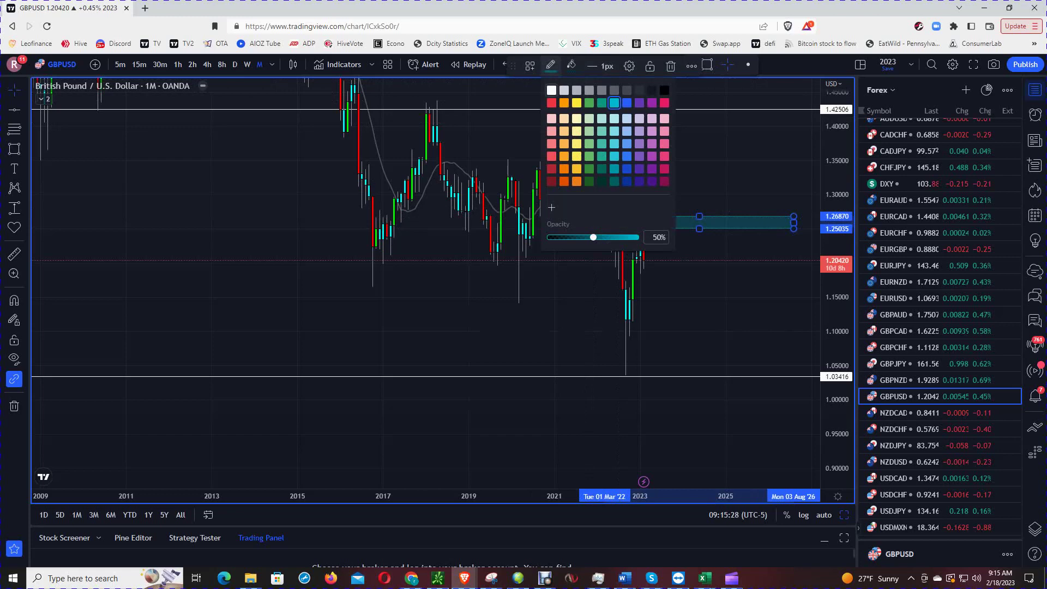
click(571, 64)
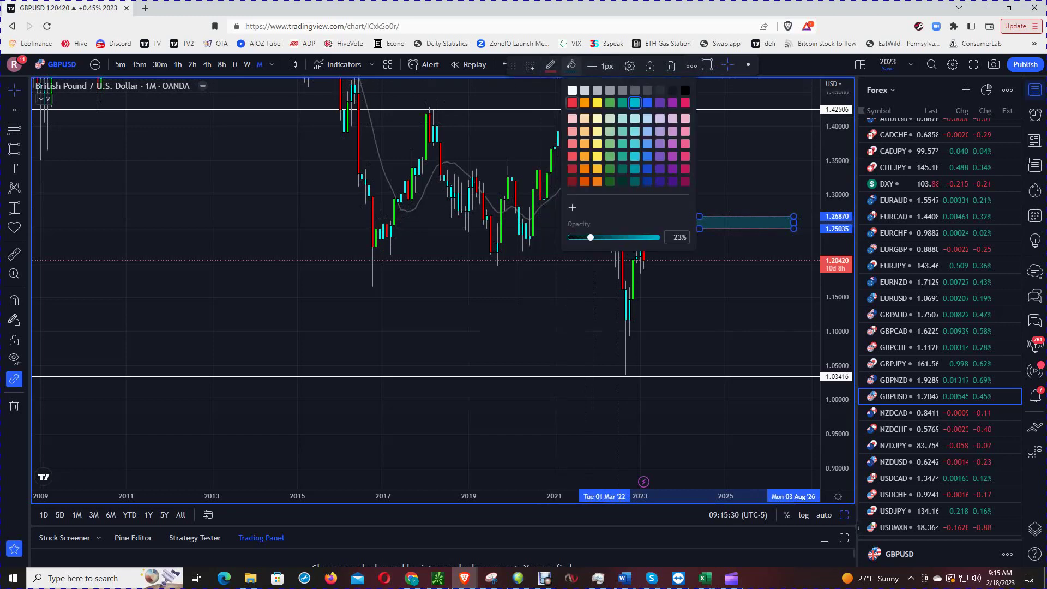
click(573, 103)
click(511, 149)
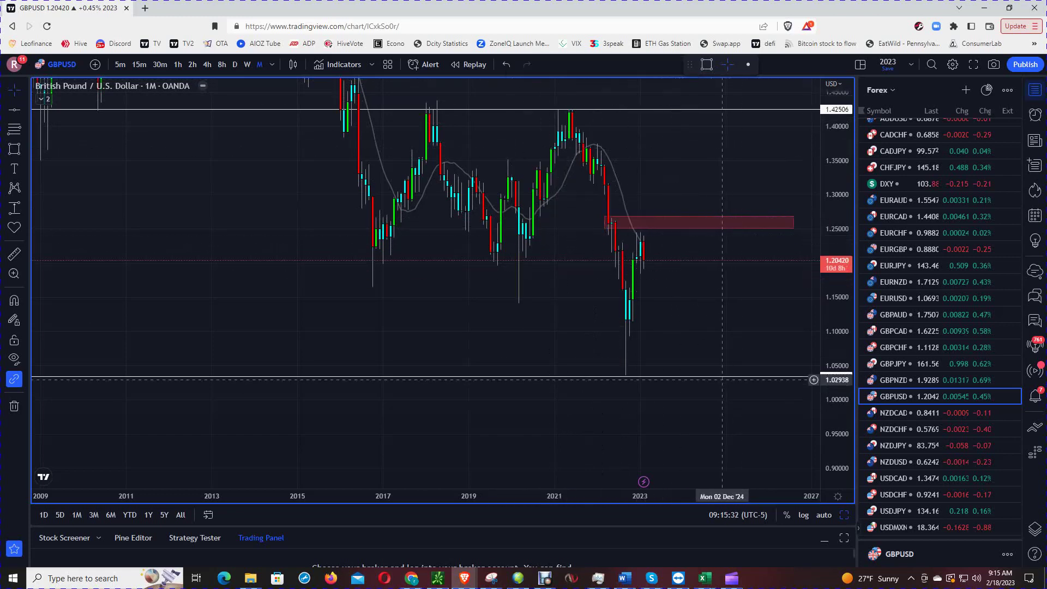
Return to the multi-chart layout and maximize the weekly GBPUSD chart
click(845, 515)
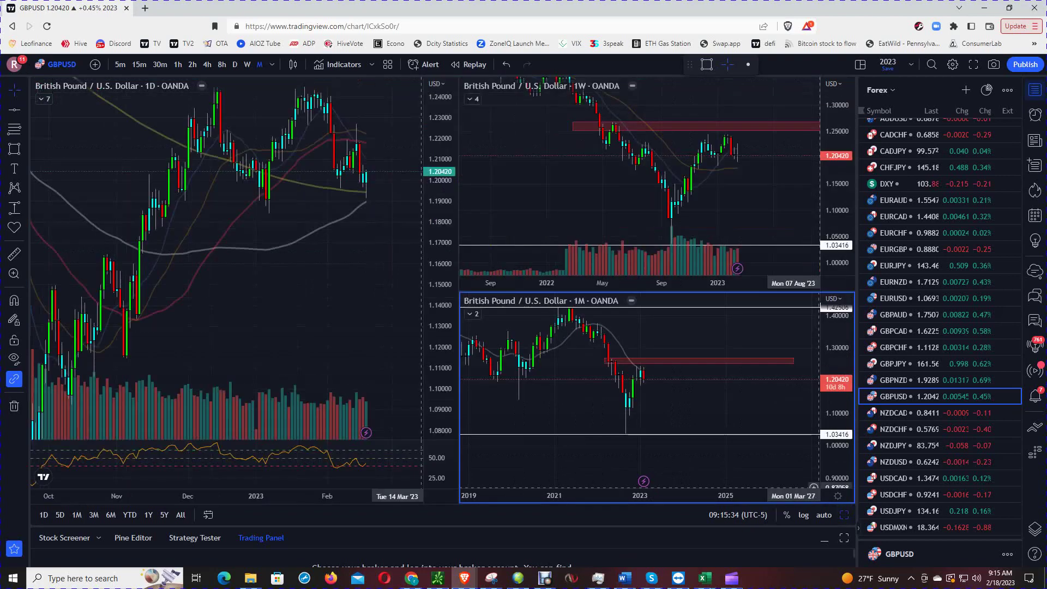
click(724, 202)
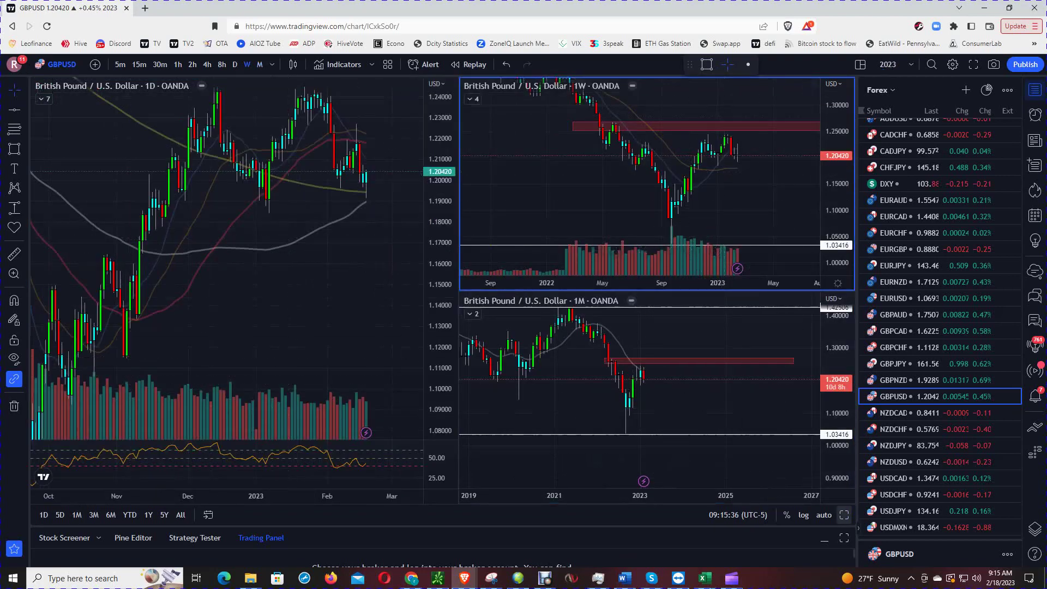
click(844, 515)
Draw a rectangle zone on the weekly chart between about 1.168 and 1.188, from 7 November 2022 to about December 2023
drag(572, 316, 507, 254)
drag(487, 188, 507, 251)
drag(496, 209, 486, 223)
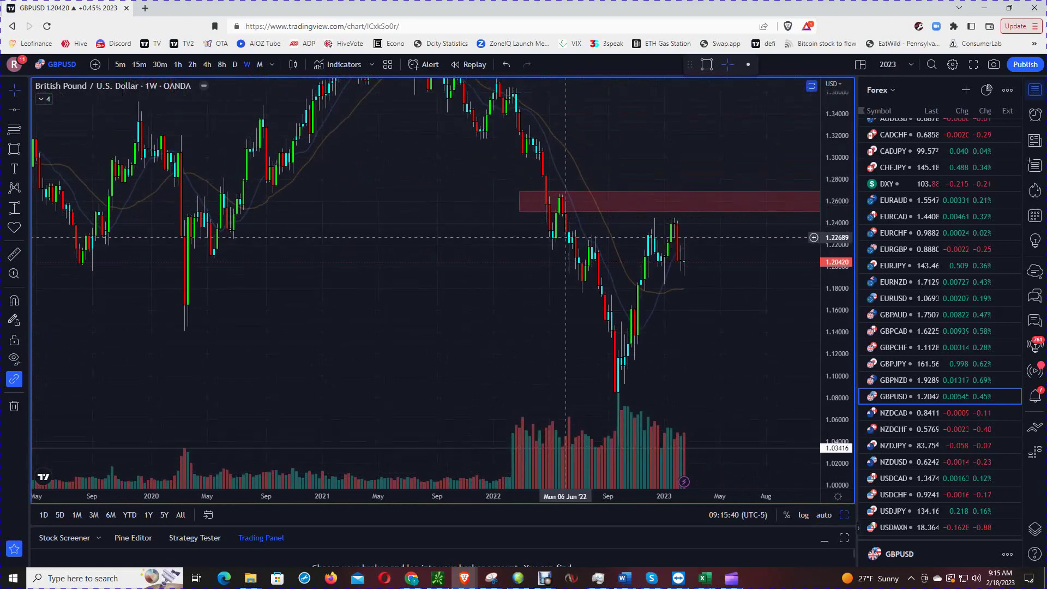
scroll(766, 322, down, 2)
scroll(766, 321, up, 1)
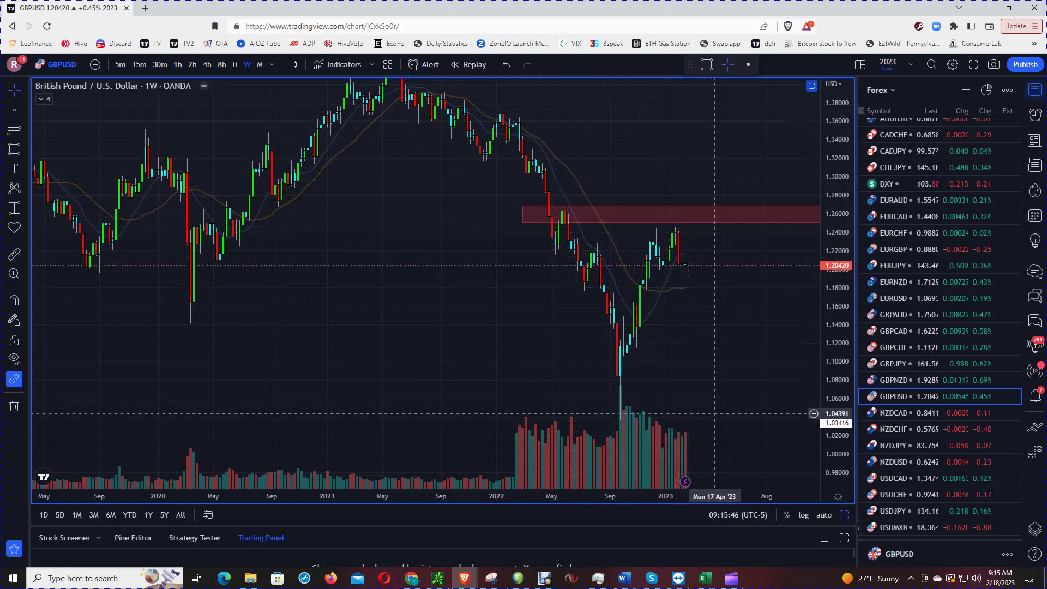
drag(725, 335, 708, 326)
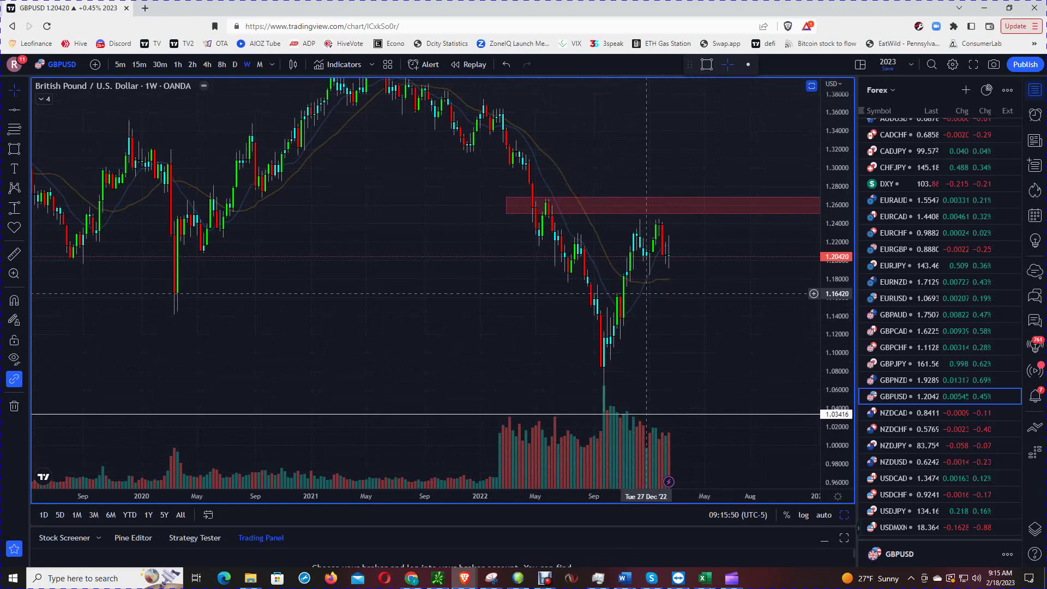
scroll(567, 309, up, 2)
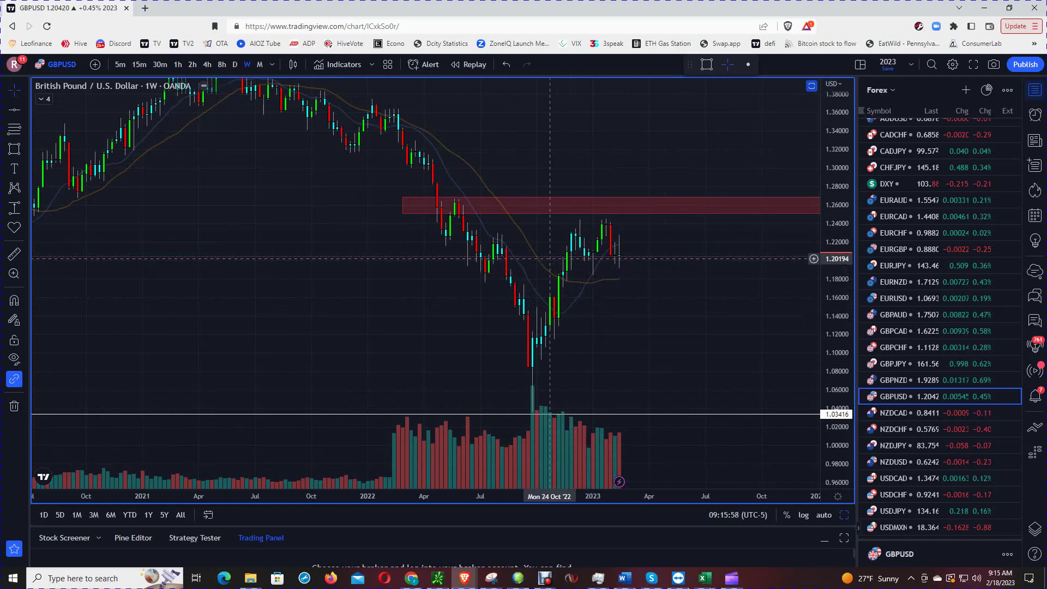
click(14, 148)
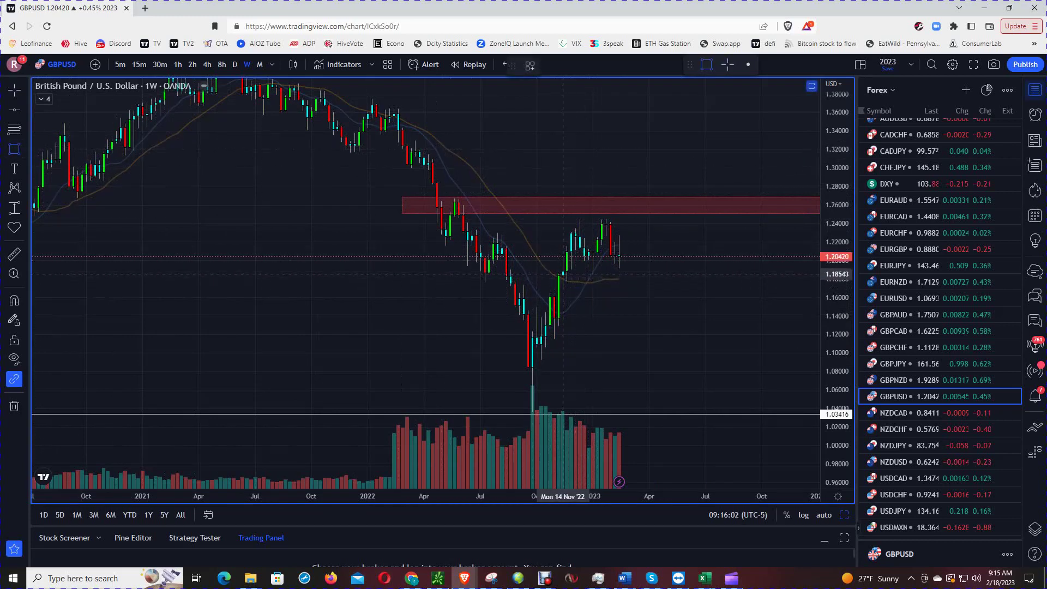
drag(558, 271, 728, 297)
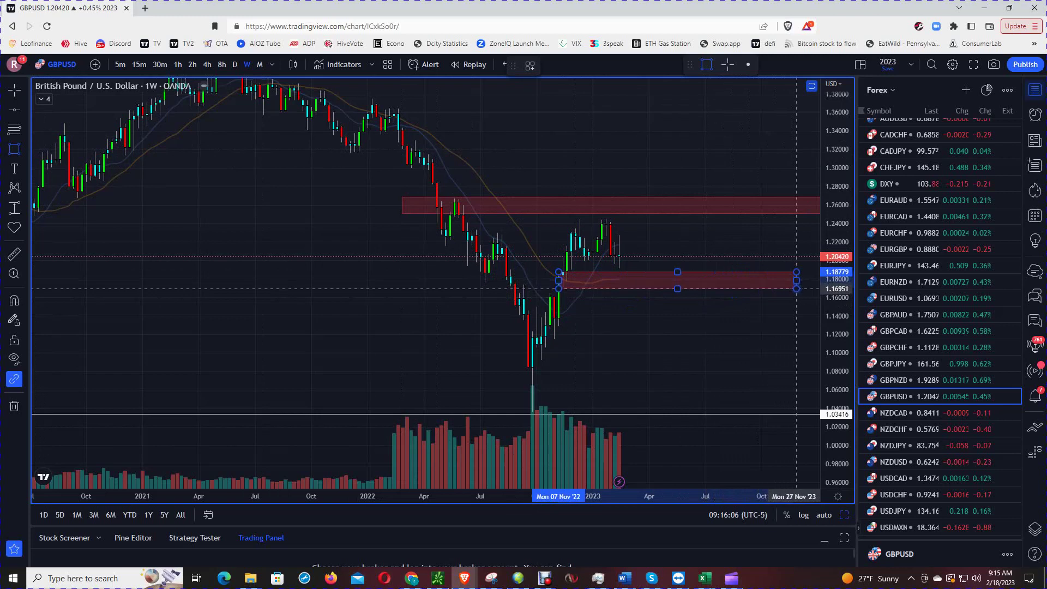
click(801, 290)
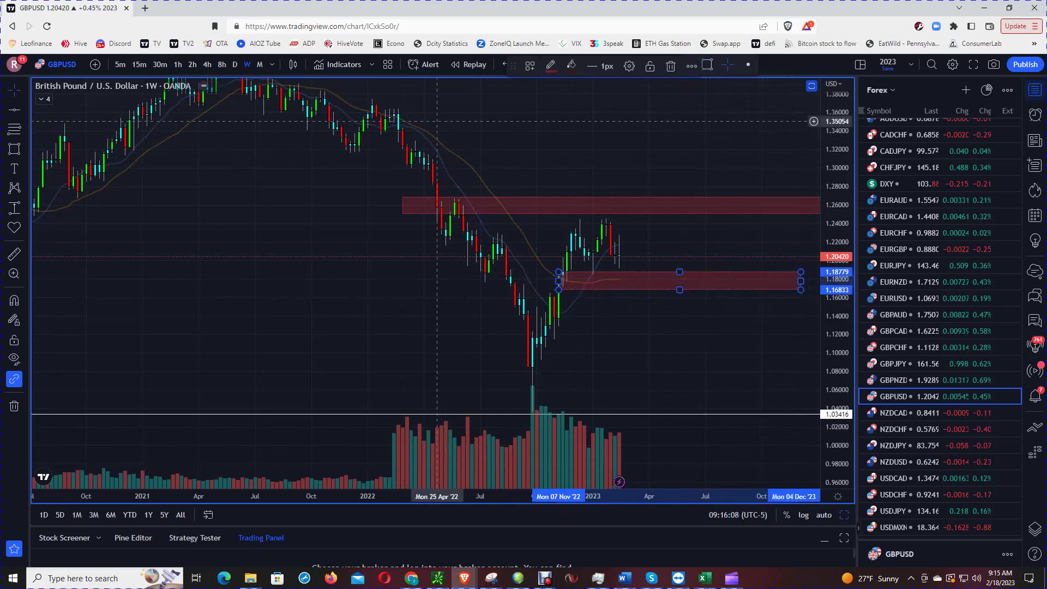
Change the lower weekly zone's border and fill colours to blue and deselect it
click(551, 64)
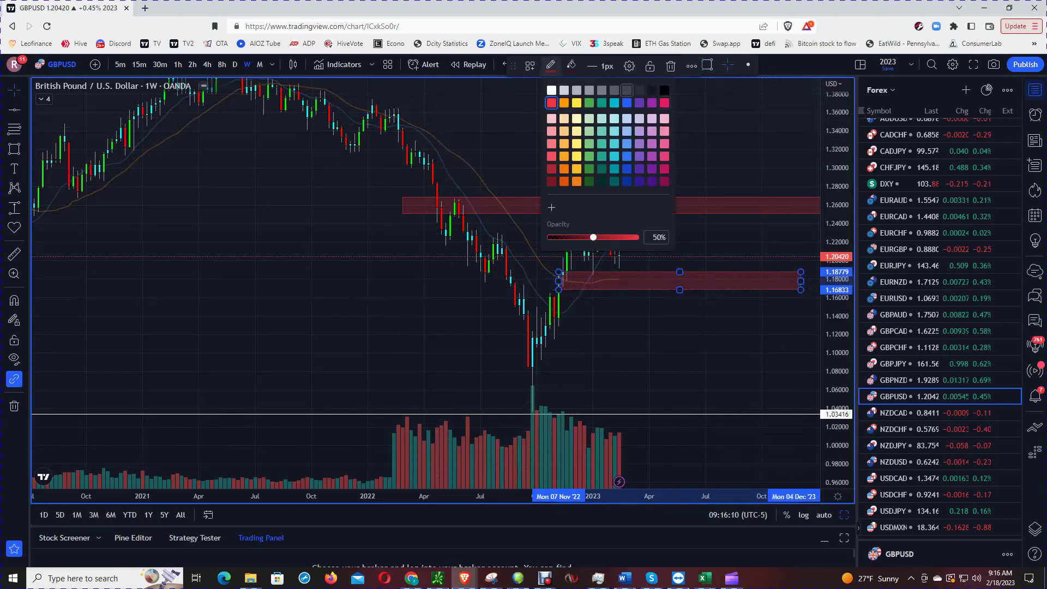
click(572, 65)
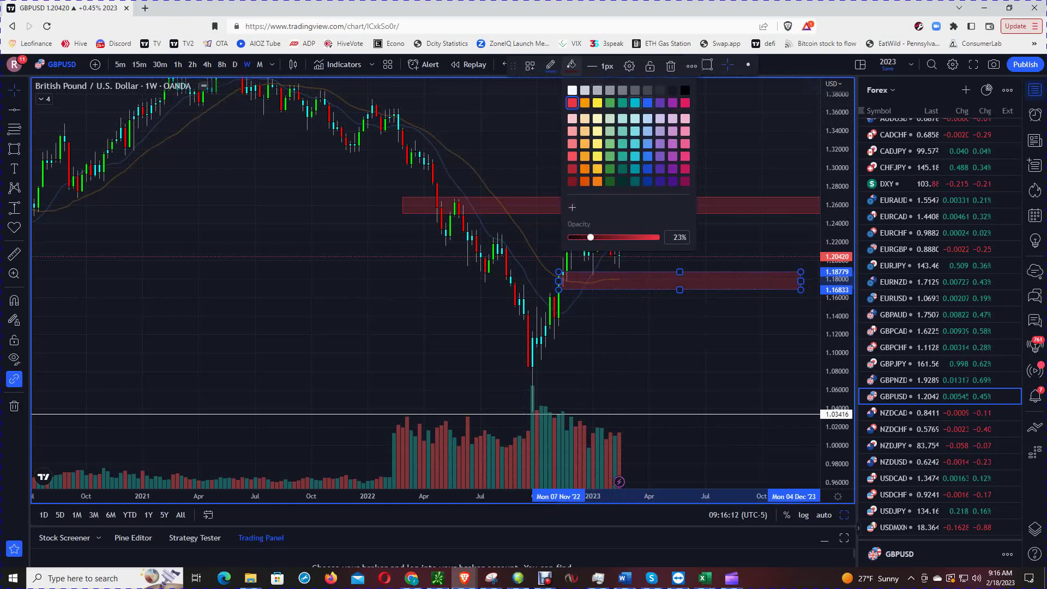
click(648, 103)
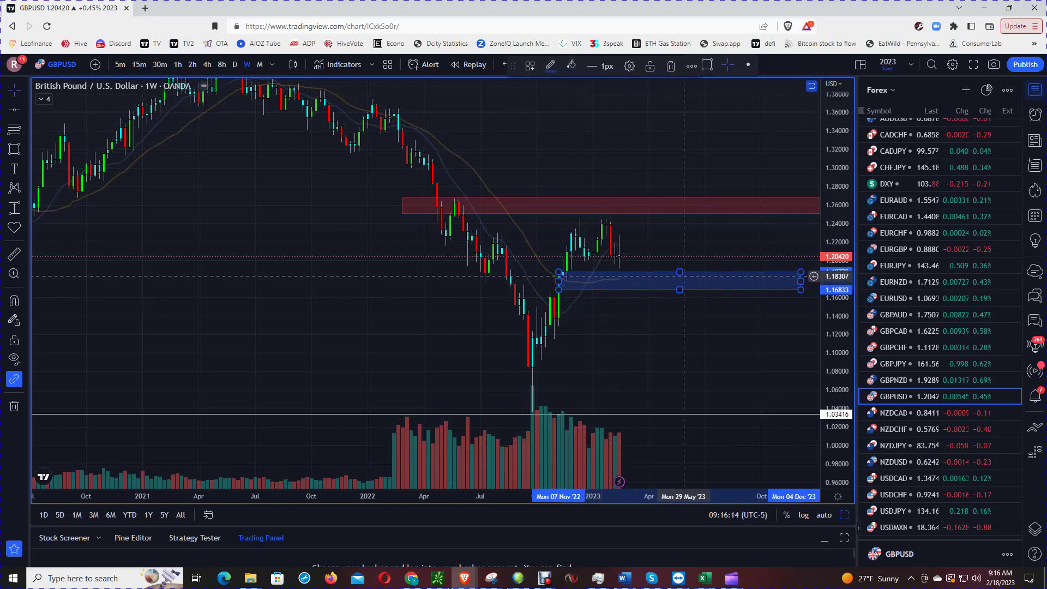
click(689, 234)
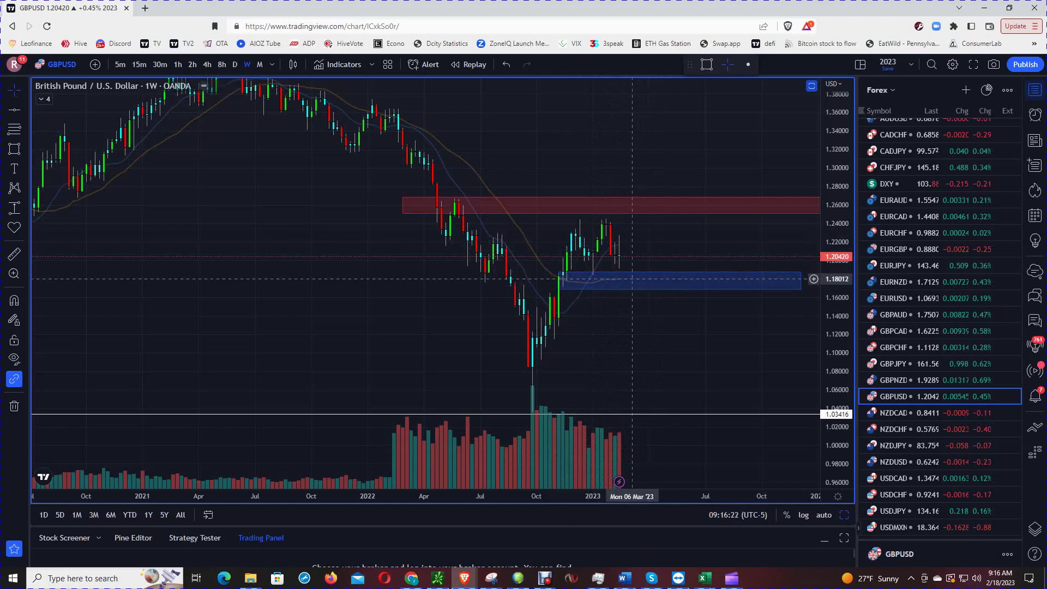
Move the upper red zone so it starts around 23 May 2022 and spans about 1.249 to 1.267
drag(658, 247, 666, 247)
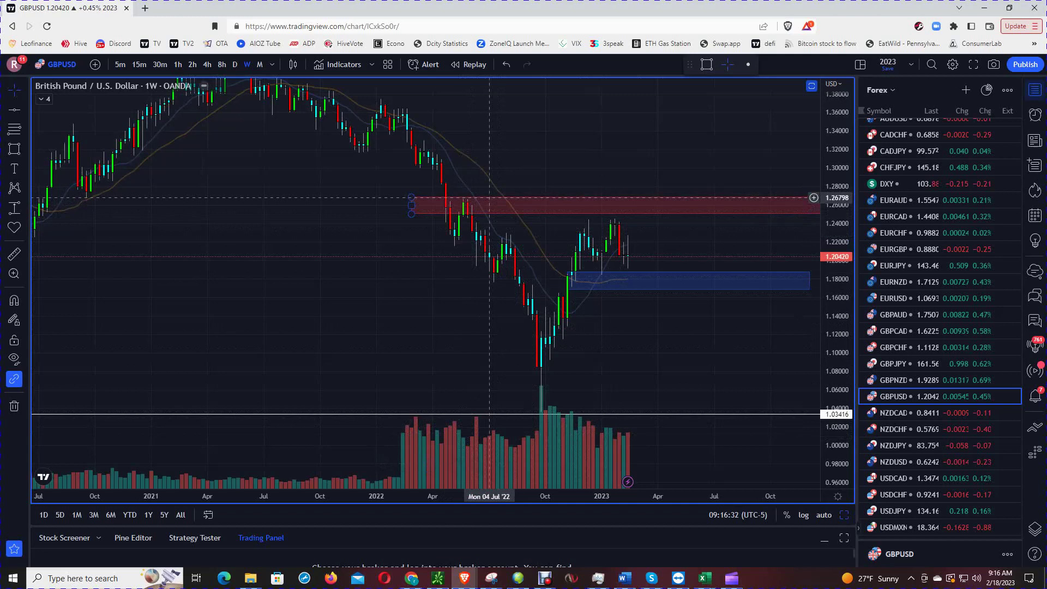
click(489, 197)
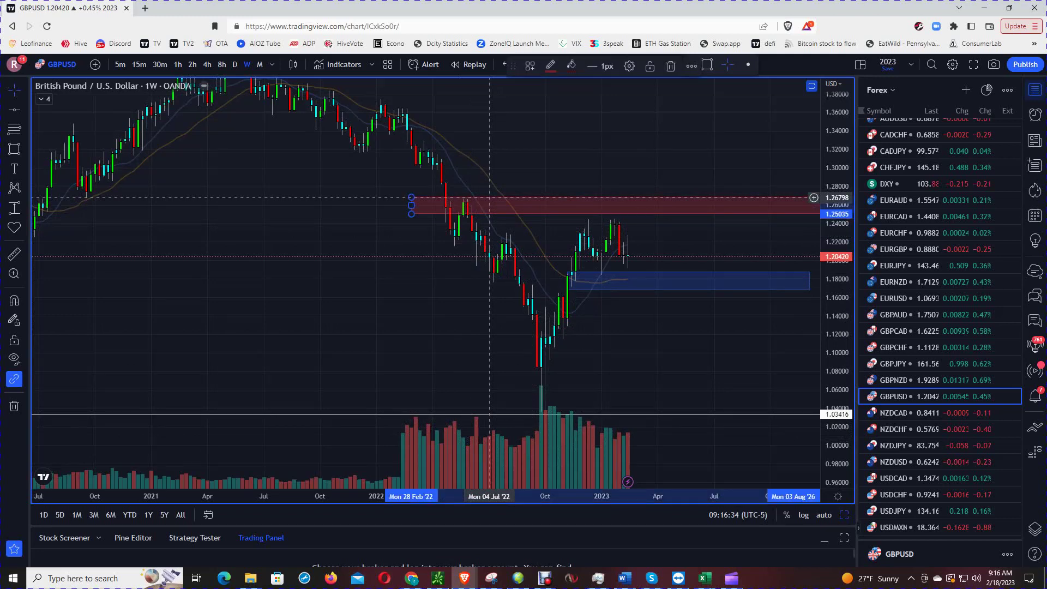
drag(489, 198, 542, 200)
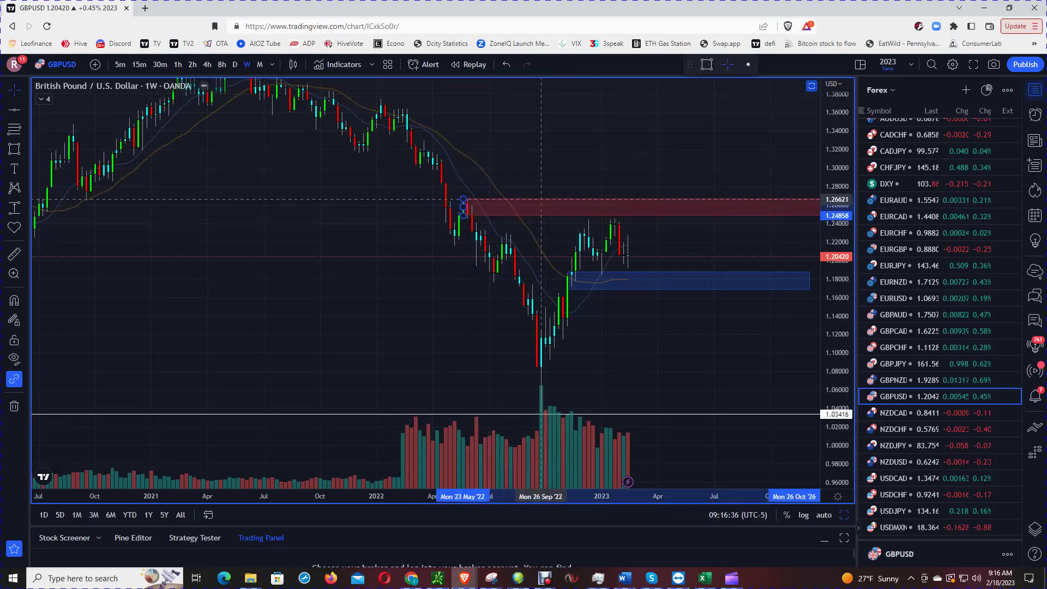
Change the upper zone's border and fill colours from red to blue and deselect it
right_click(542, 200)
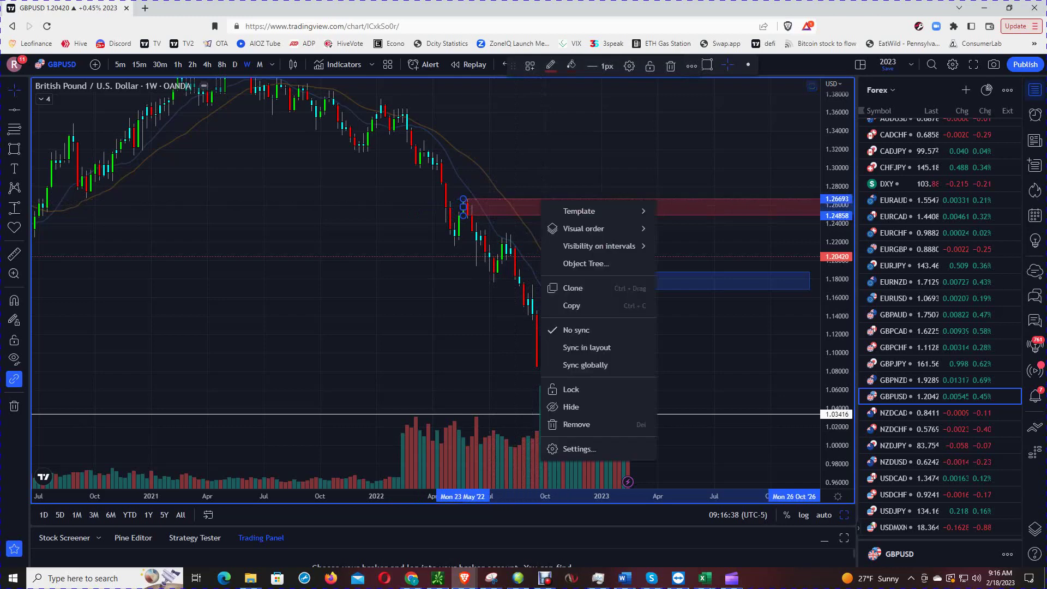
click(551, 66)
click(551, 65)
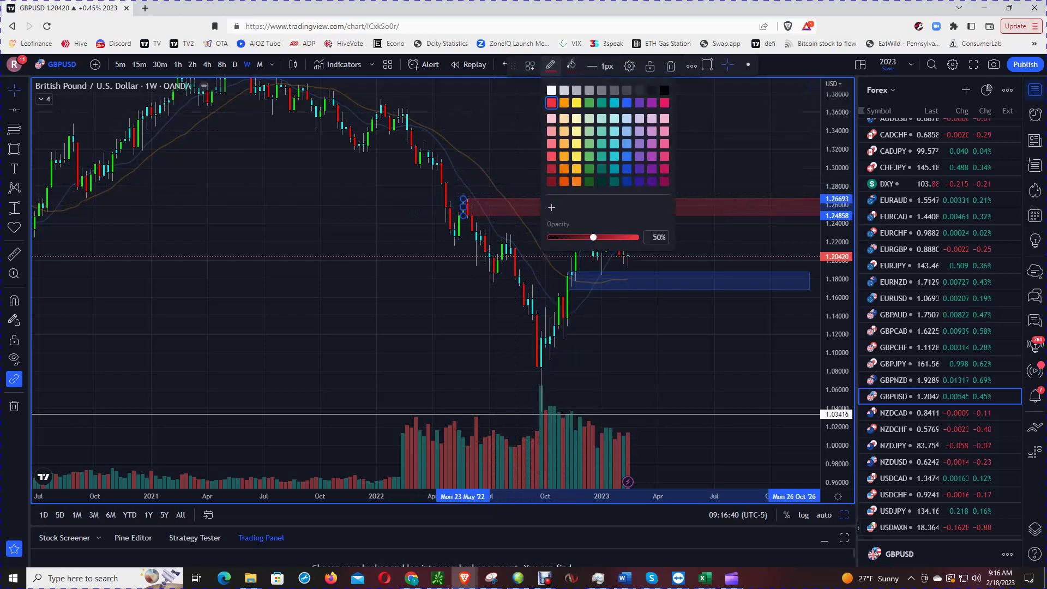
click(626, 102)
click(572, 65)
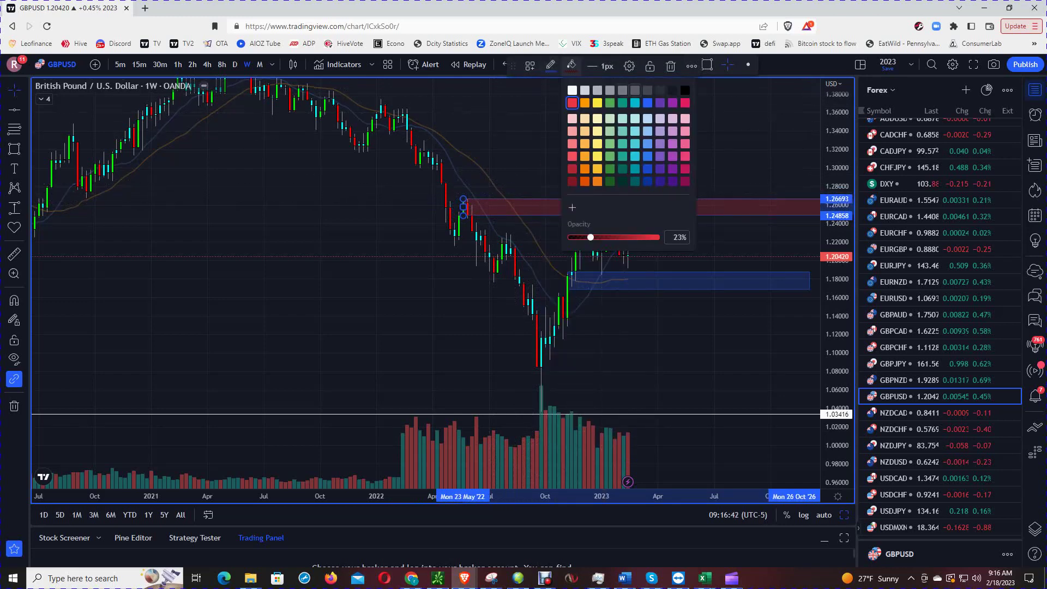
click(647, 102)
click(648, 136)
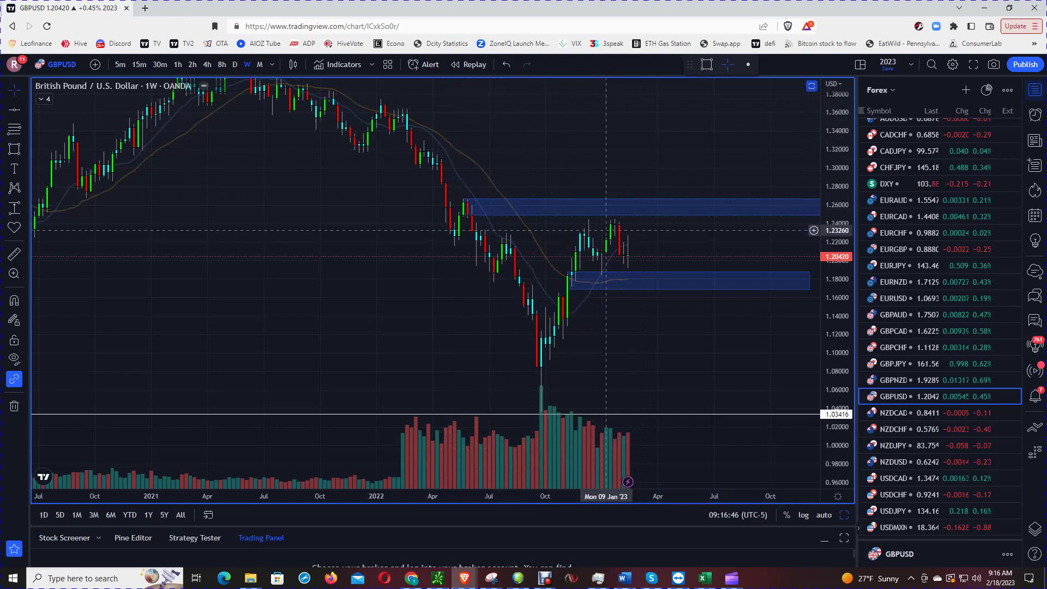
Draw a rectangle on the weekly chart between about 1.197 and 1.237, from 7 November 2022 to 20 February 2023
click(14, 149)
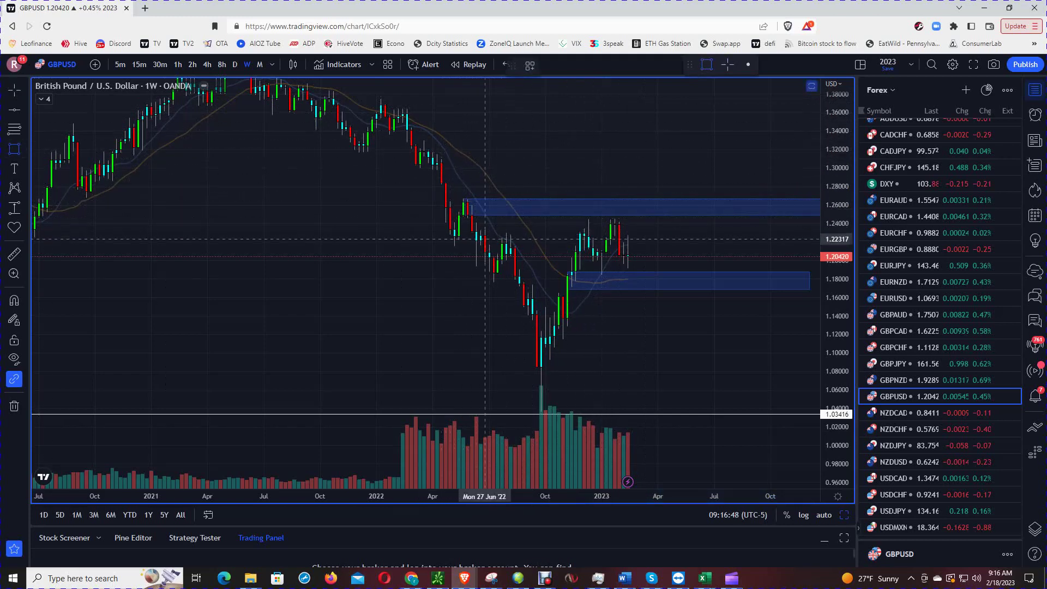
click(567, 226)
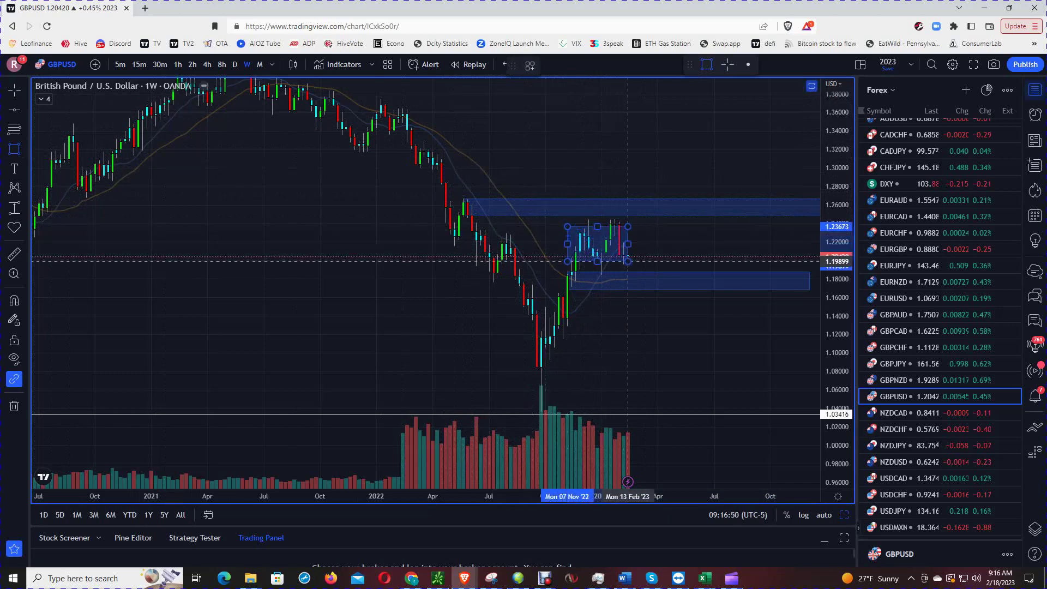
click(633, 264)
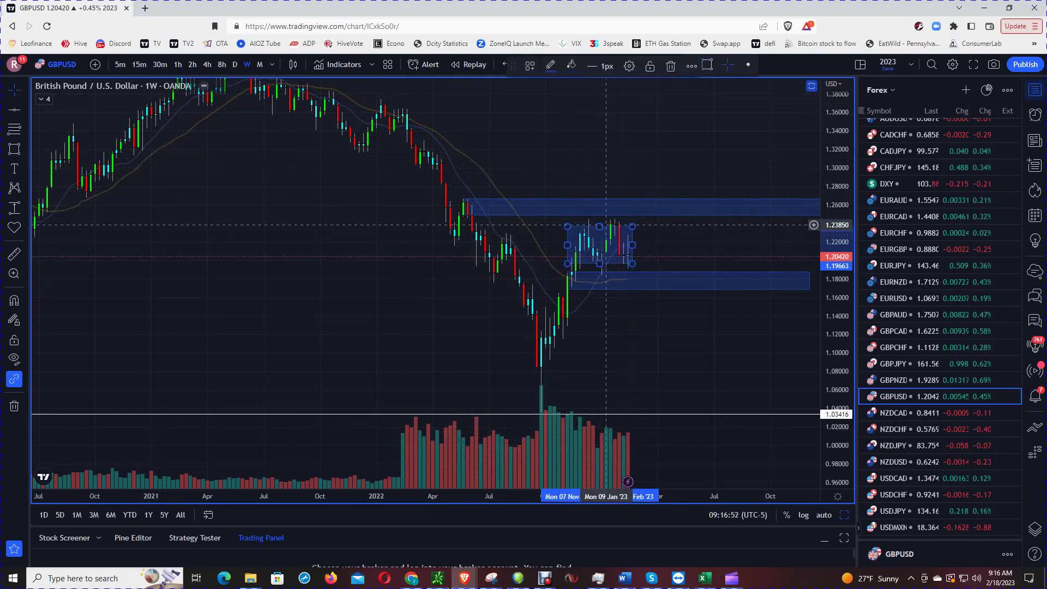
Change the new range rectangle's border and fill colours to white and deselect it
click(551, 65)
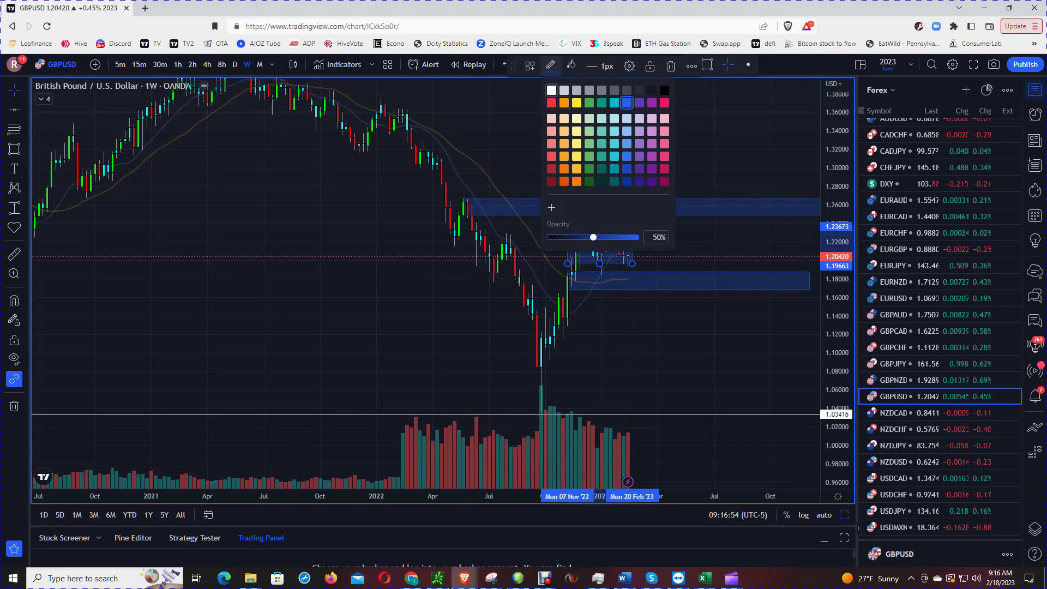
click(552, 90)
click(571, 66)
click(572, 90)
click(573, 151)
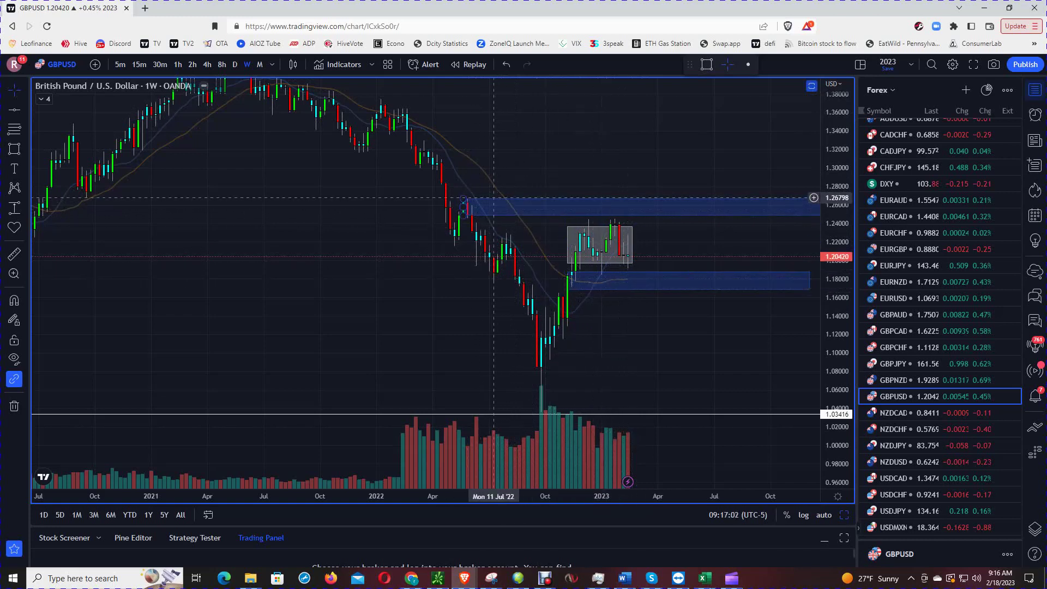
Restore the multi-chart layout and maximize the daily GBPUSD chart
drag(611, 173, 625, 165)
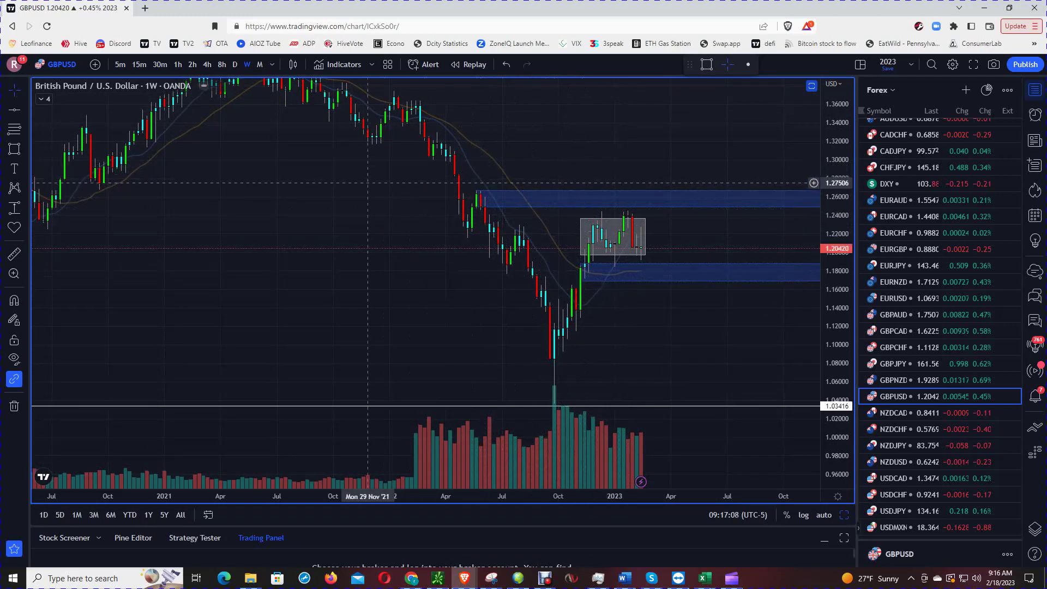
drag(368, 183, 418, 198)
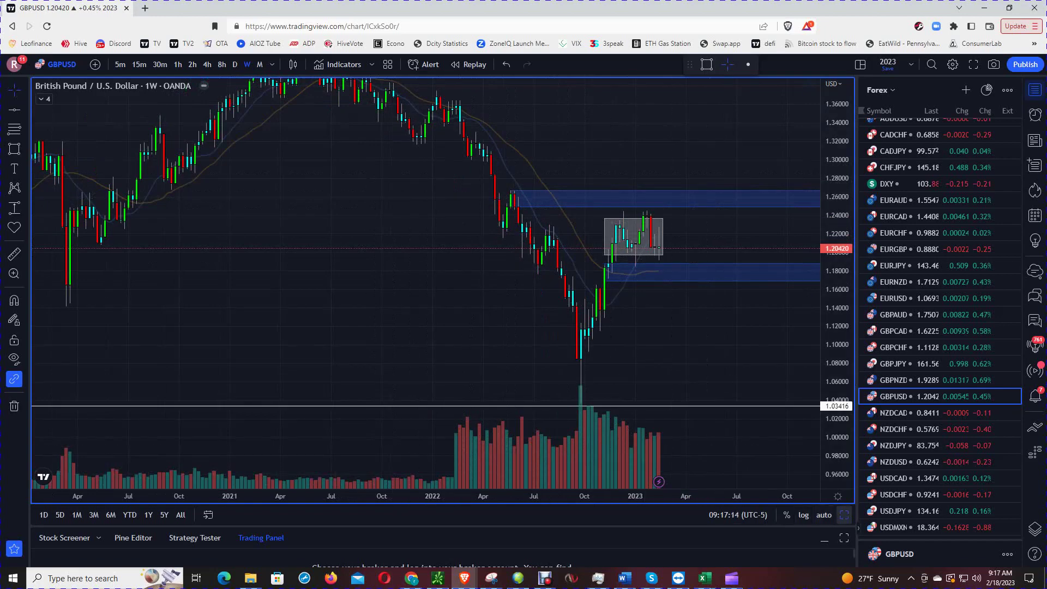
click(844, 515)
click(374, 311)
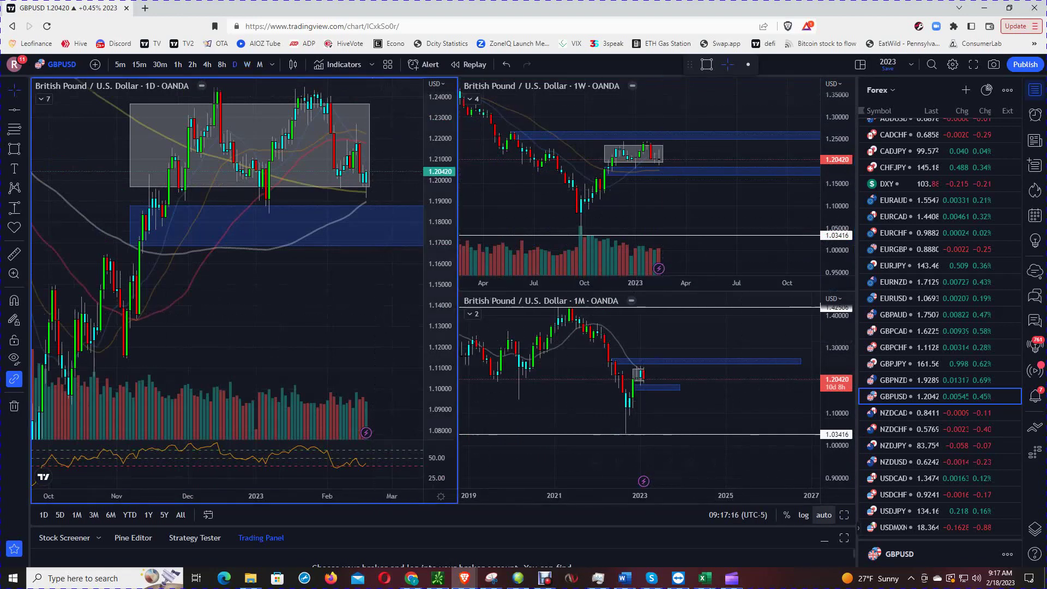
key(alt+Return)
scroll(602, 361, down, 2)
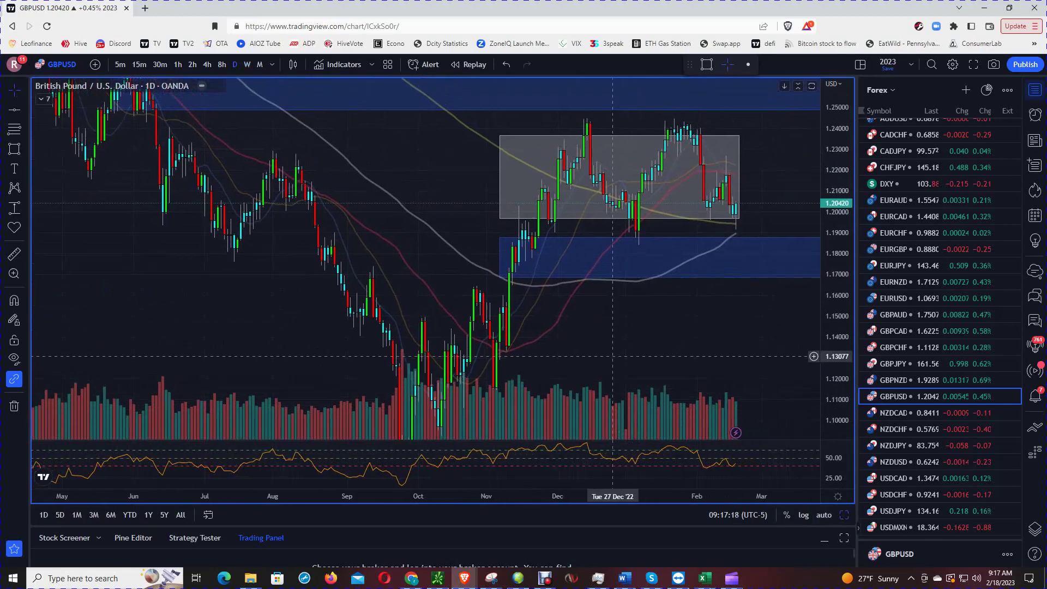
Add the text label "Daily Buyers - 1.18000" inside the lower blue zone, starting around 13 January 2023
drag(609, 345, 598, 363)
drag(425, 223, 472, 245)
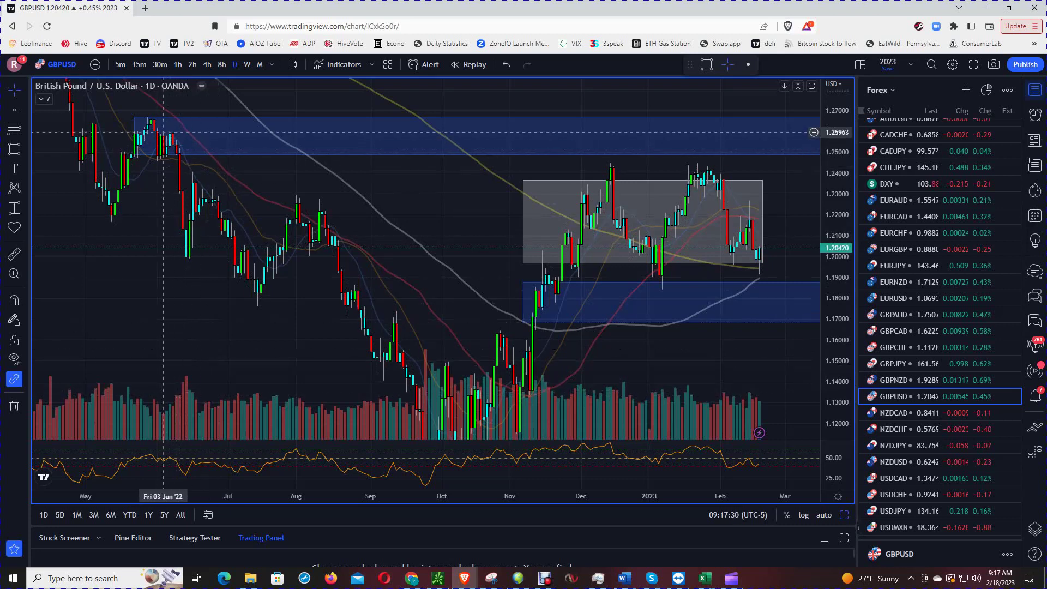
drag(117, 122, 153, 152)
drag(198, 121, 220, 126)
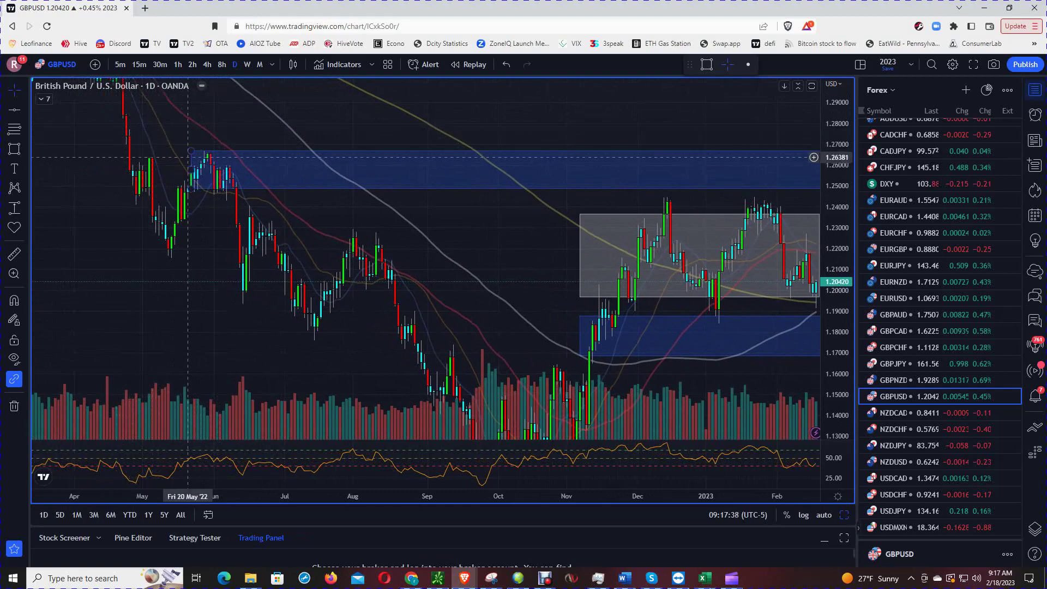
drag(363, 134, 273, 129)
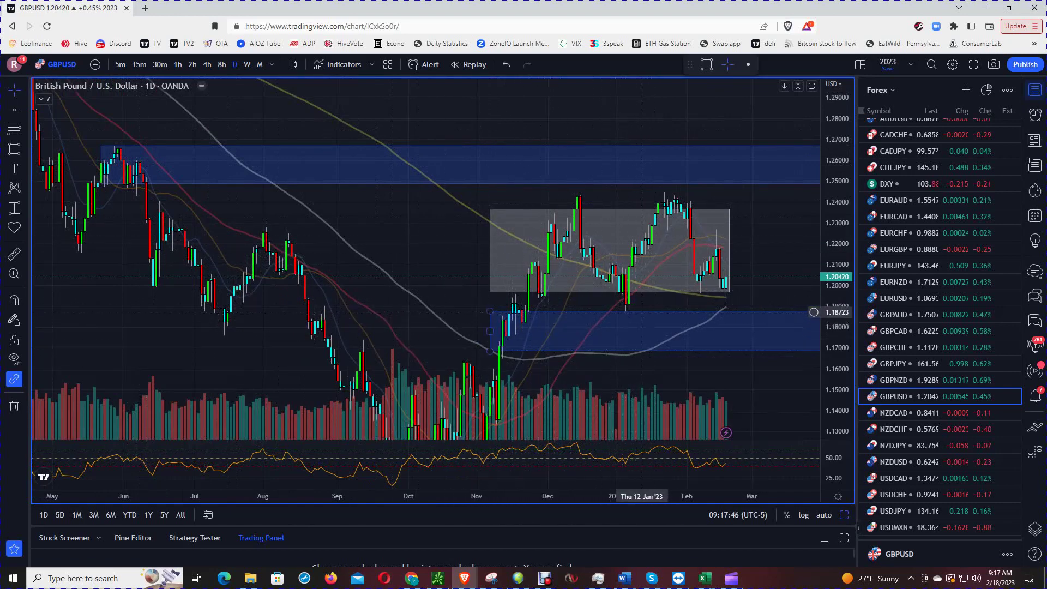
drag(435, 260, 394, 226)
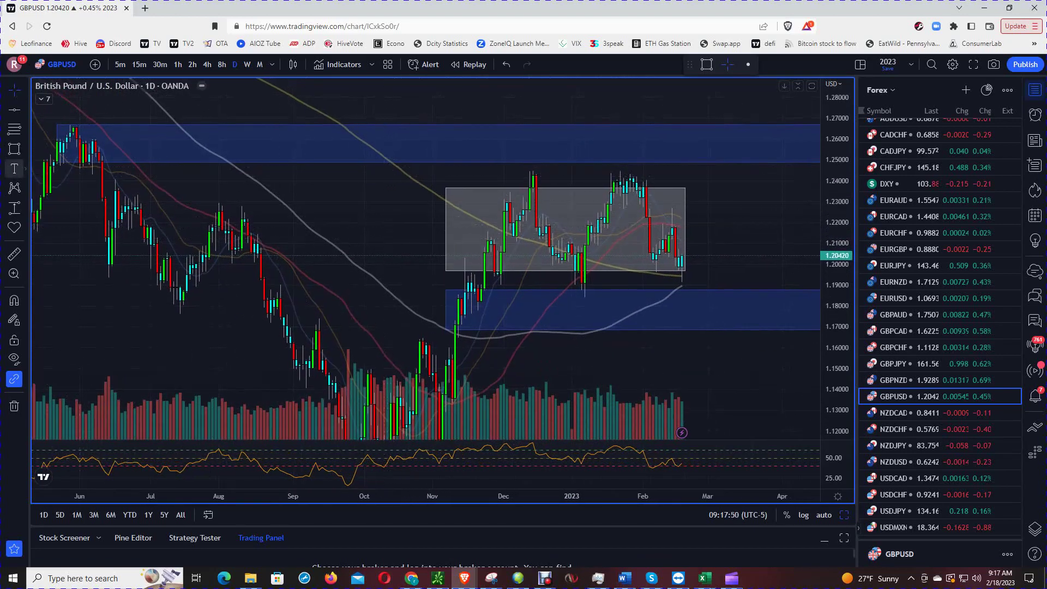
click(14, 169)
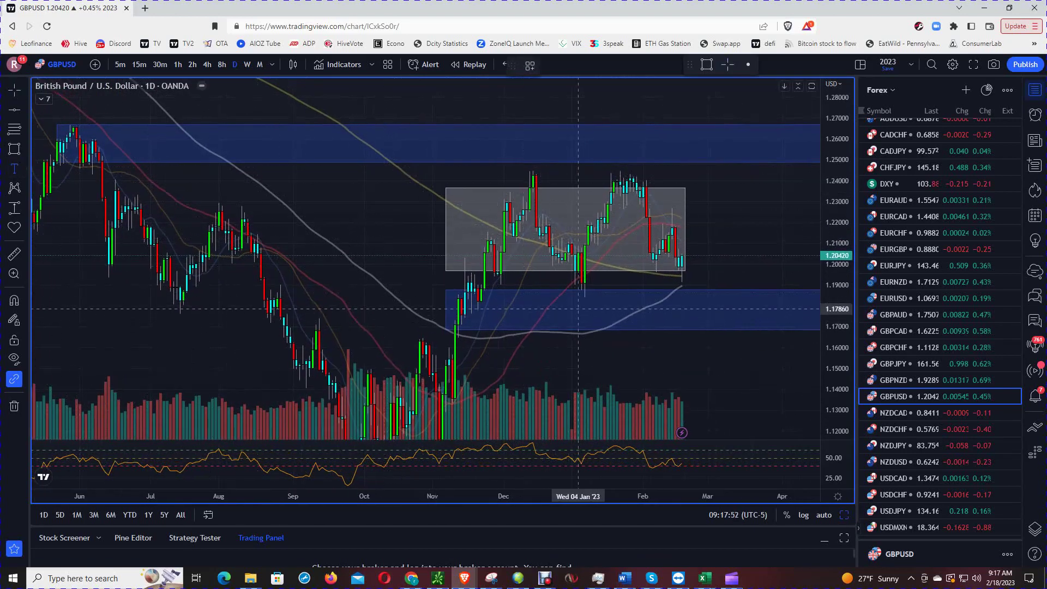
click(578, 306)
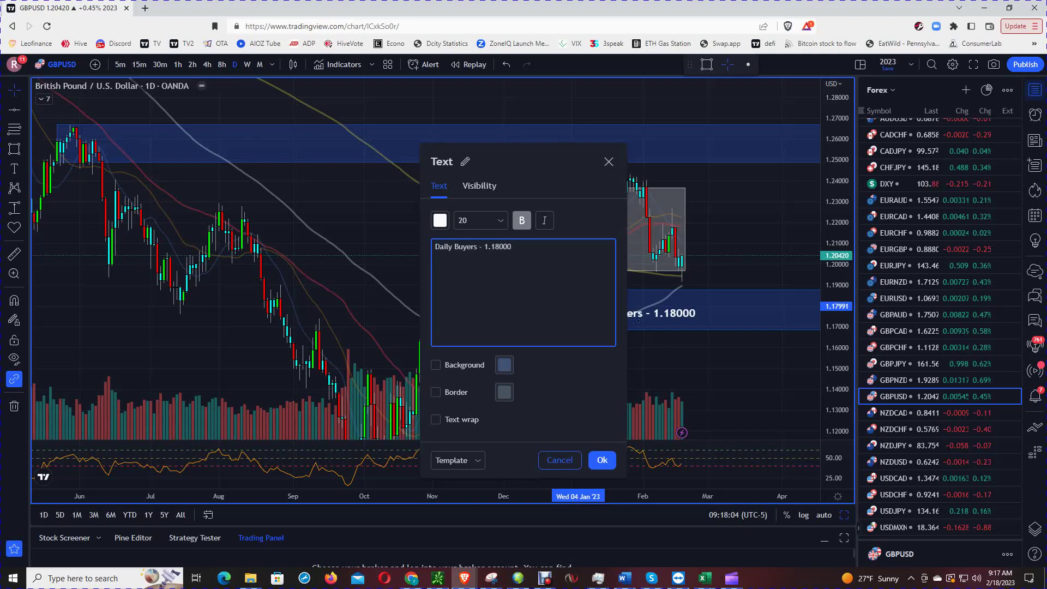
click(602, 460)
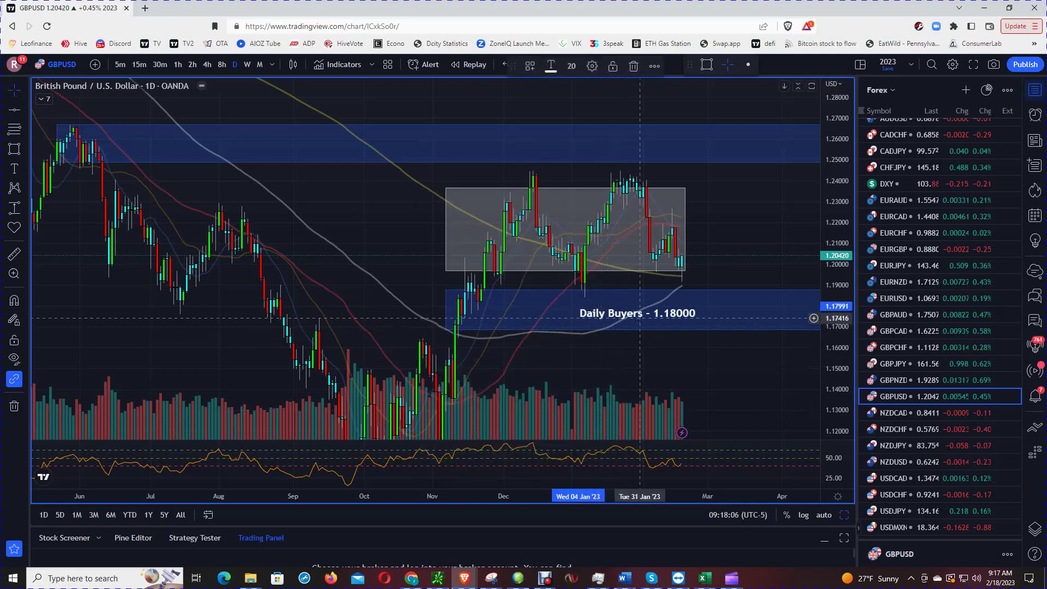
drag(617, 304, 640, 297)
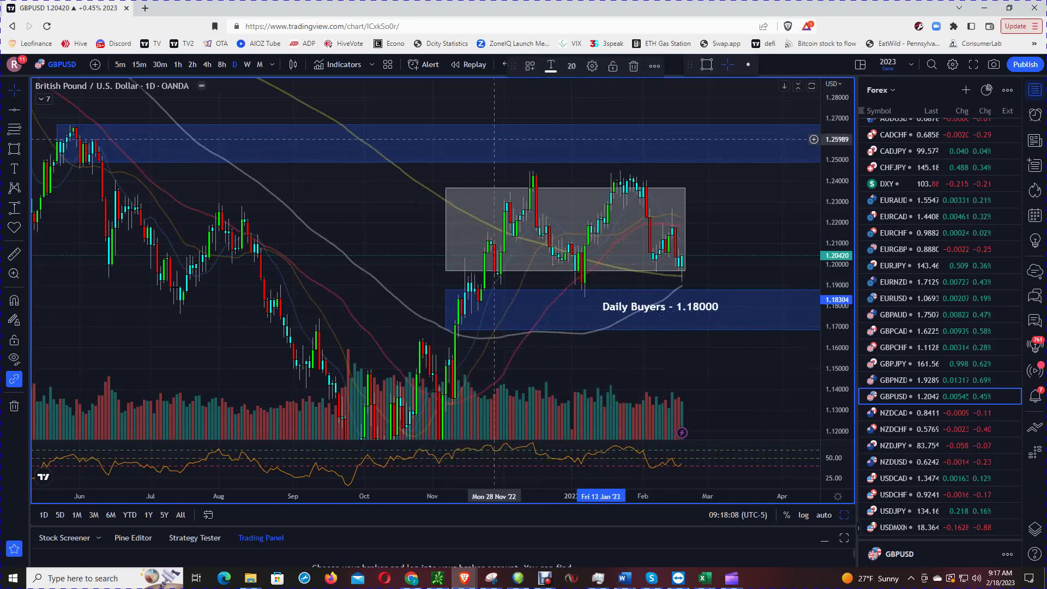
Add the text label "Daily Sellers - 1.26000" inside the upper blue zone, starting around 12 October 2022
click(14, 169)
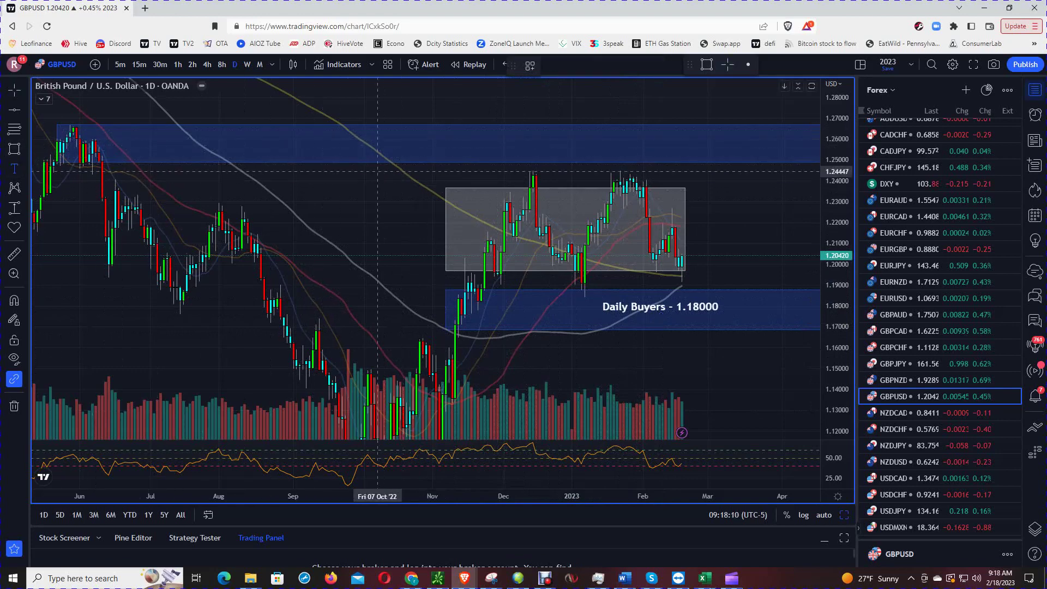
click(413, 136)
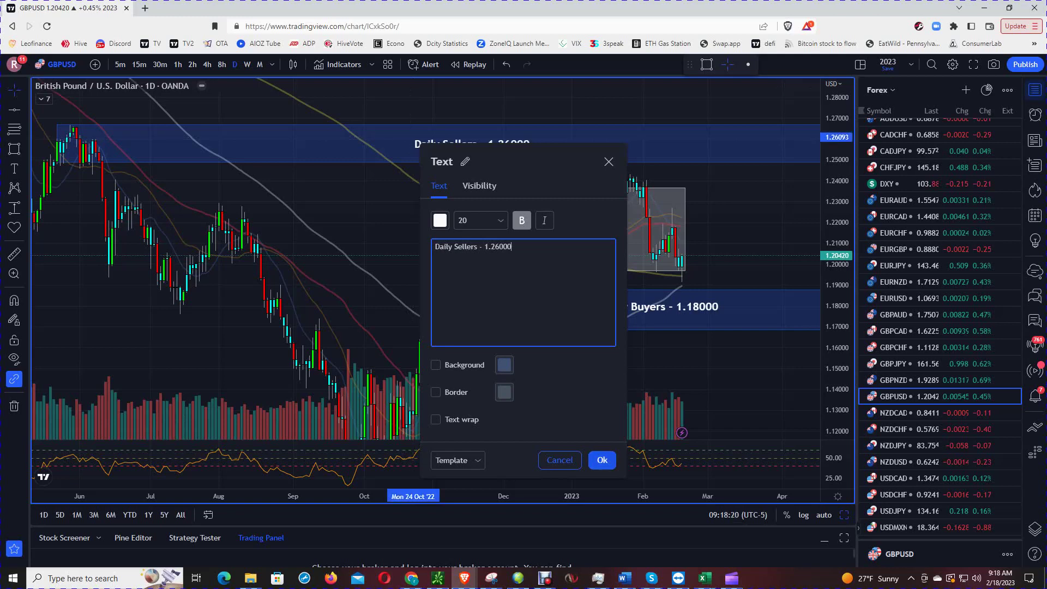
click(602, 460)
drag(488, 143, 449, 137)
drag(449, 138, 445, 139)
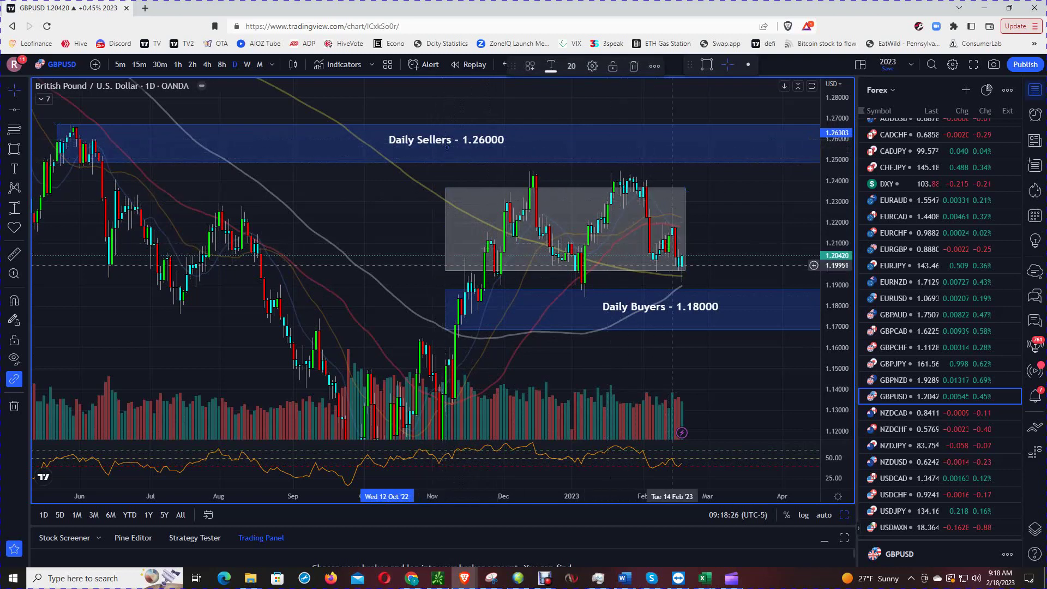
Deselect the sellers label and switch the chart to the 4-hour timeframe
click(685, 260)
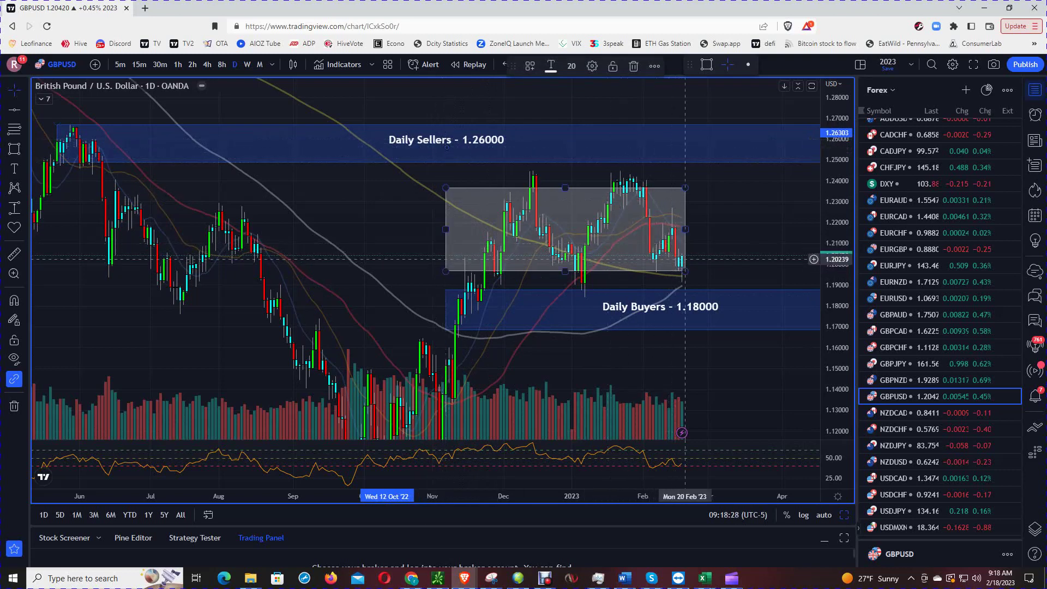
click(692, 281)
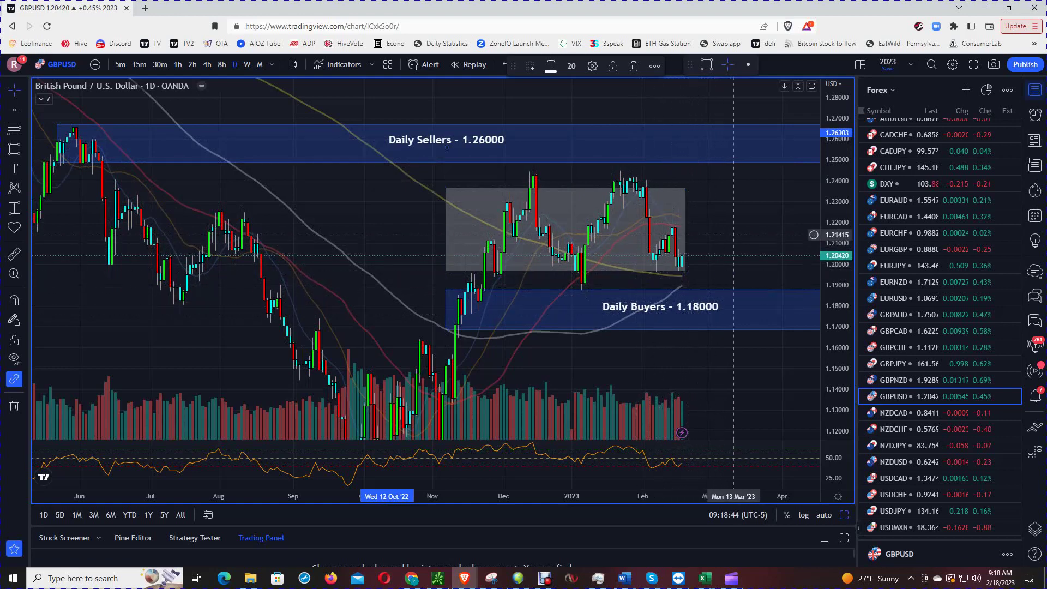
click(739, 227)
drag(740, 227, 758, 221)
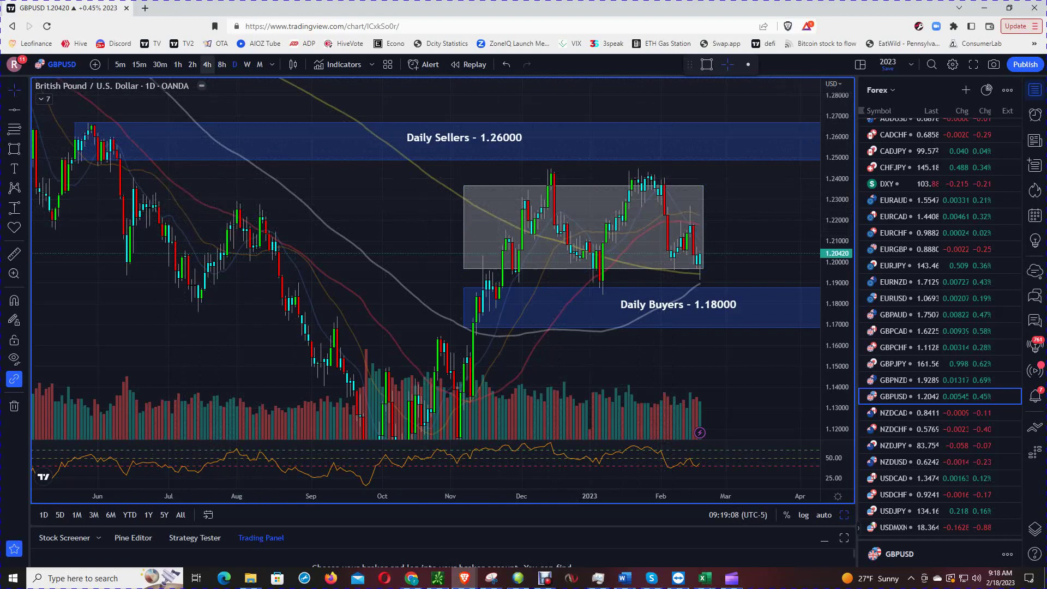
click(208, 64)
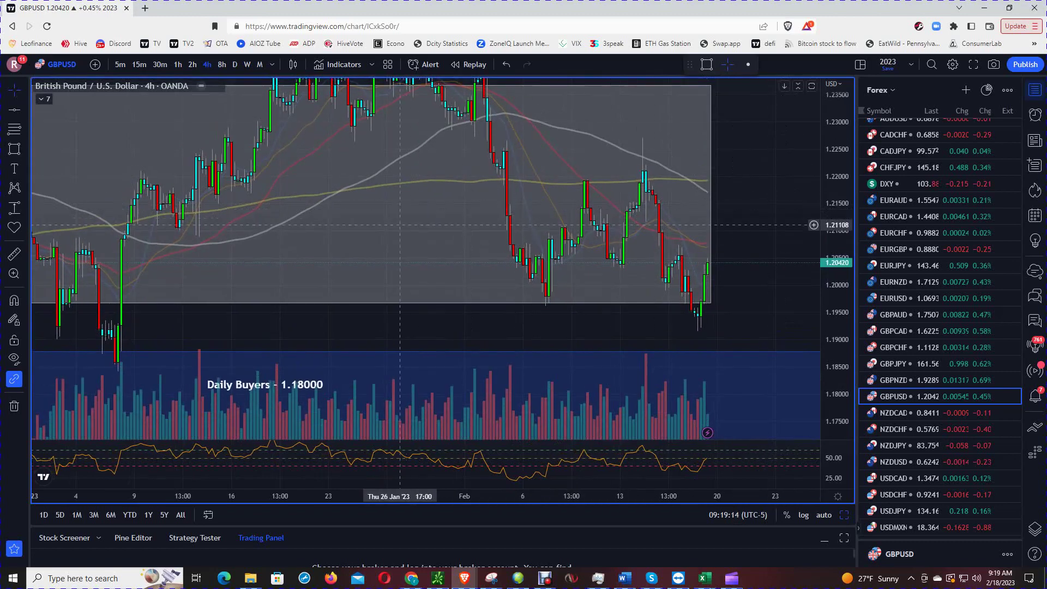
Draw a rectangle zone on the 4-hour chart between about 1.187 and 1.192, from 6 January to 7 February 2023
drag(404, 210, 506, 167)
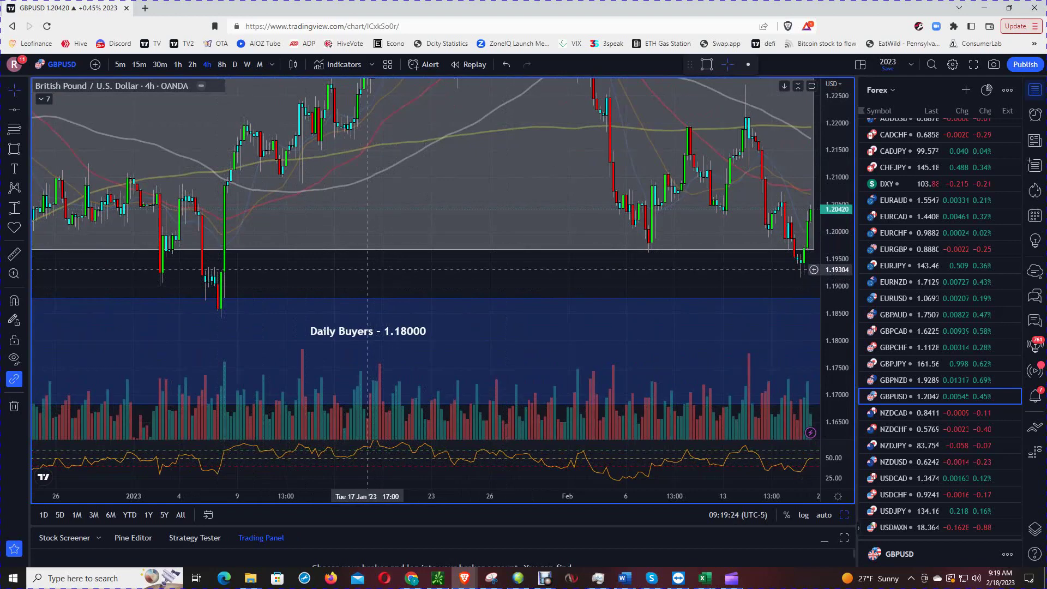
scroll(367, 272, left, 6)
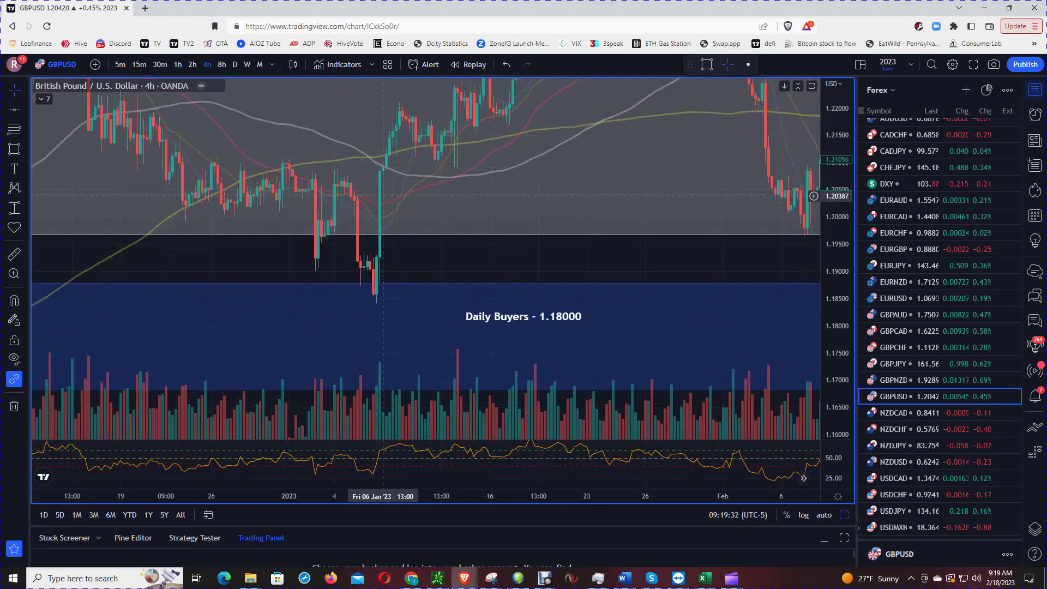
click(14, 148)
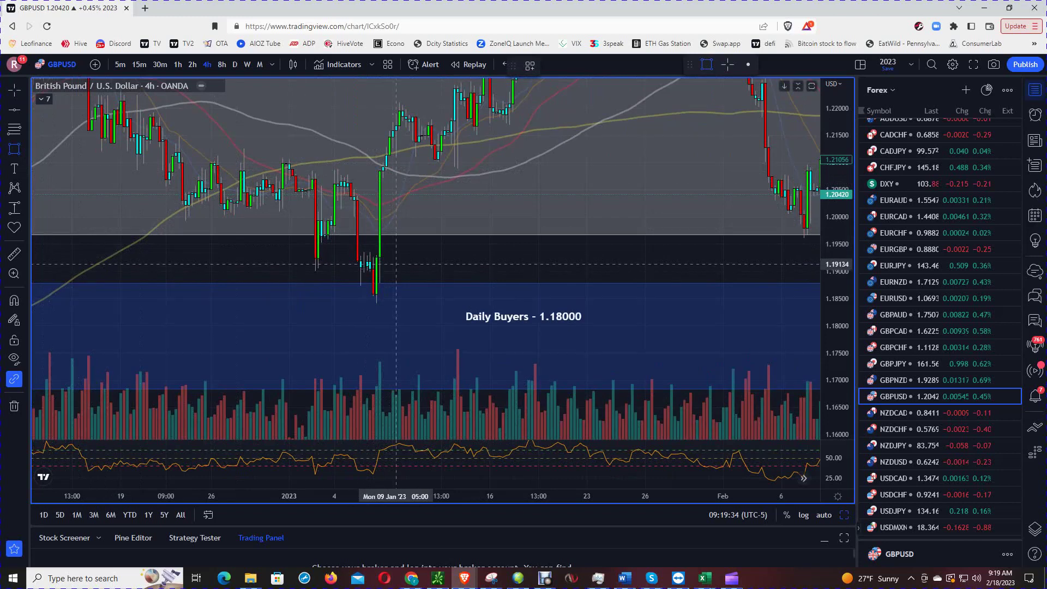
mouse_move(376, 259)
mouse_down()
mouse_move(423, 273)
mouse_move(808, 288)
mouse_up()
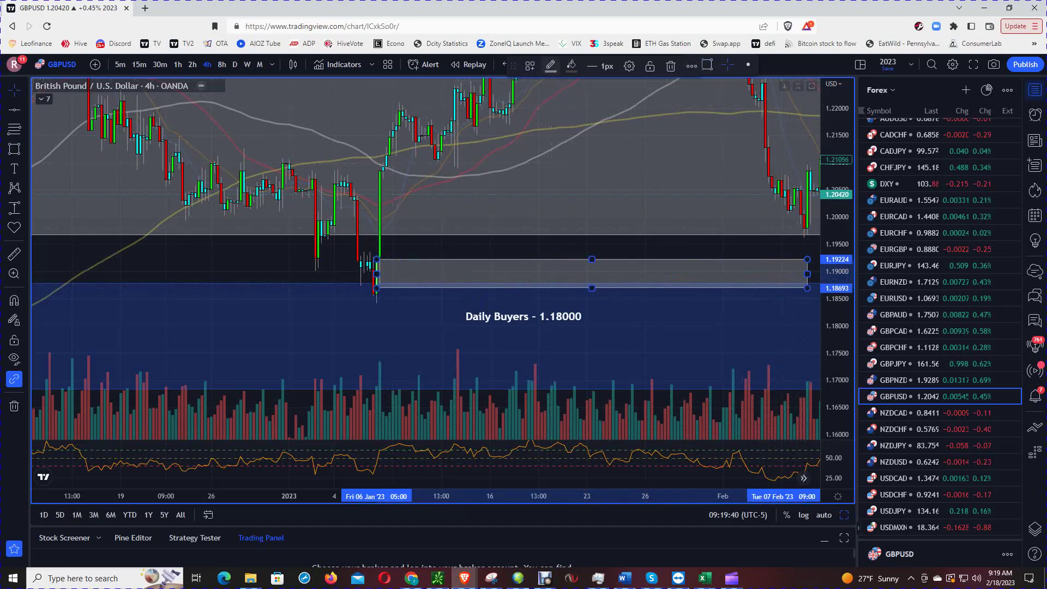
Change the 4-hour zone's border and fill colours to light pink
click(551, 65)
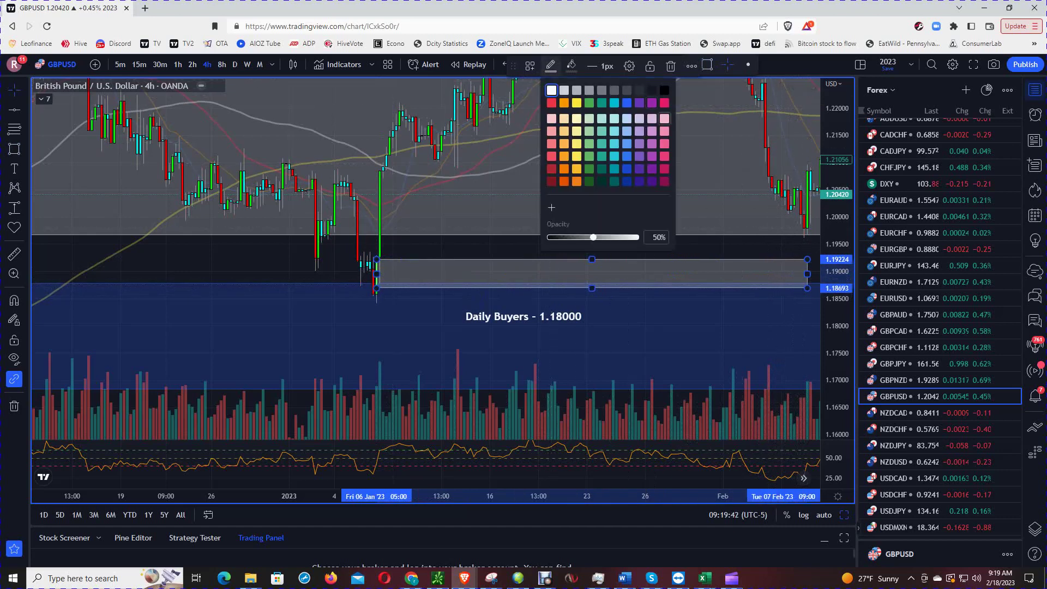
click(664, 118)
click(572, 65)
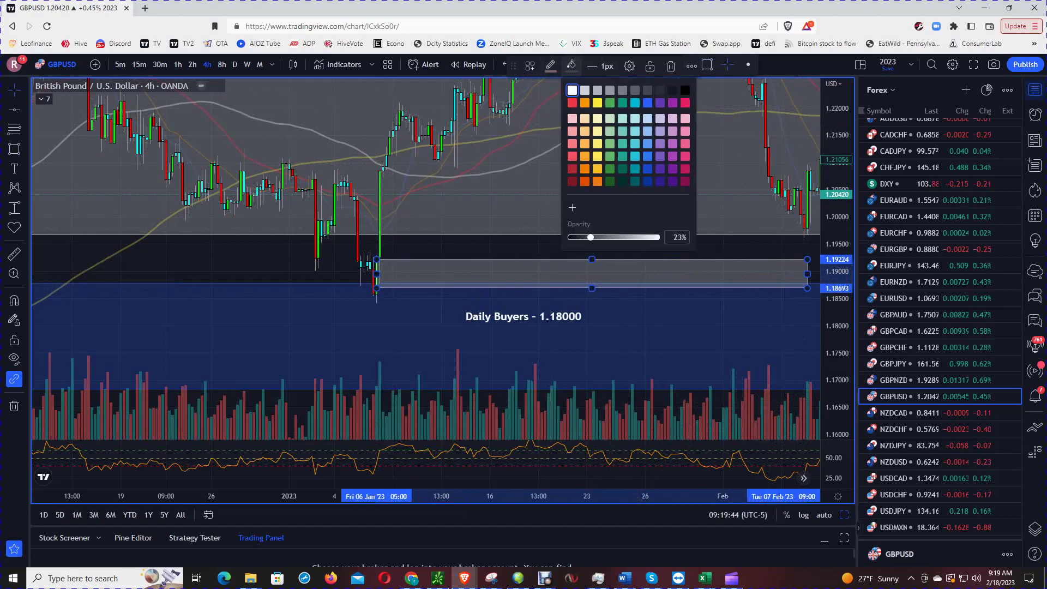
click(685, 119)
Extend the light pink zone to 1 March 2023 with its lower edge at about 1.187, and deselect it
drag(604, 250, 284, 236)
click(488, 272)
drag(487, 272, 797, 276)
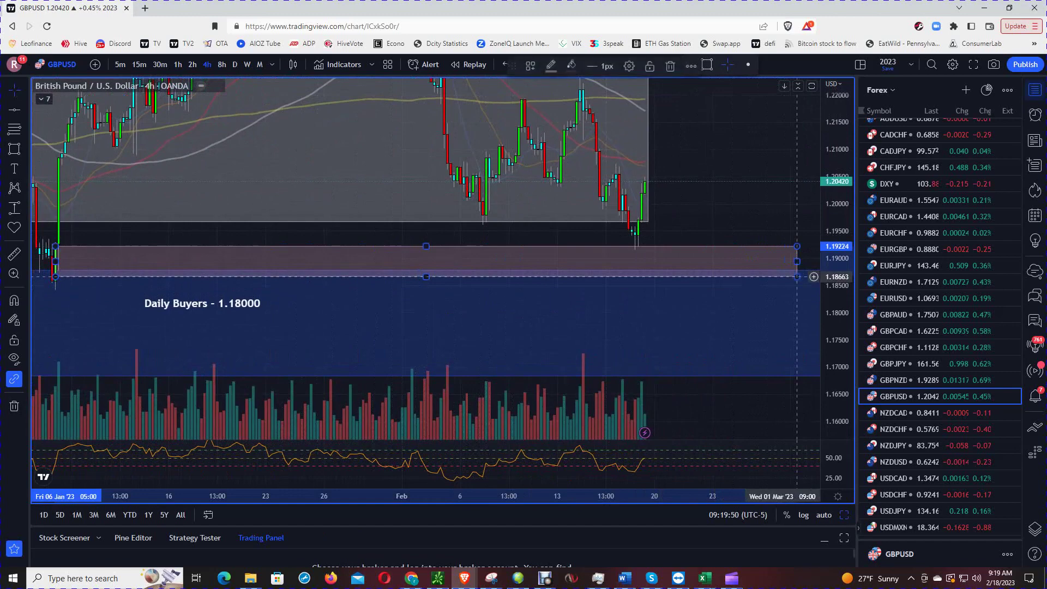
click(732, 218)
drag(724, 215, 772, 225)
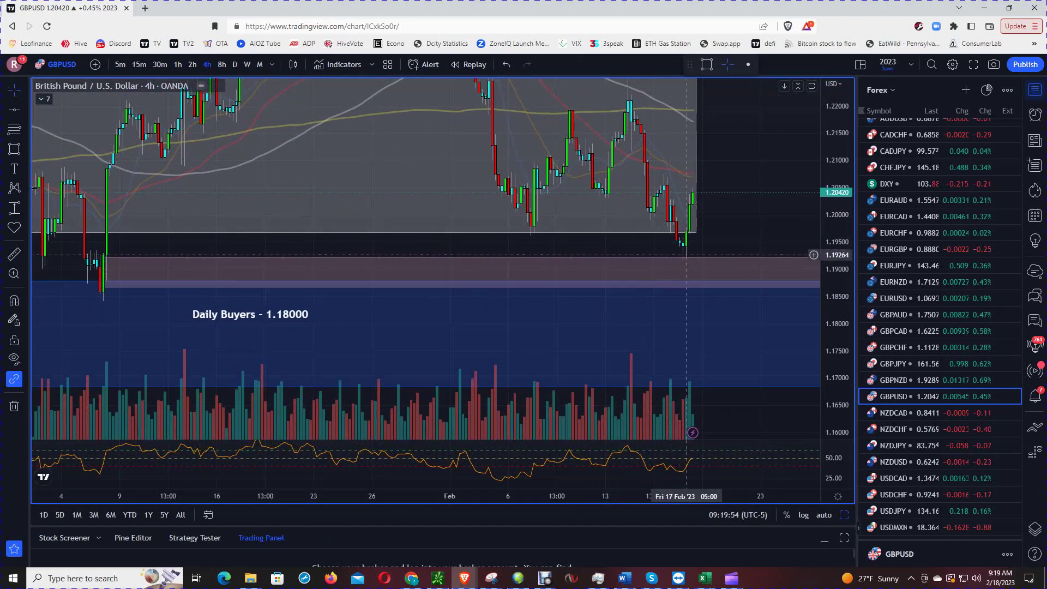
drag(728, 221, 731, 266)
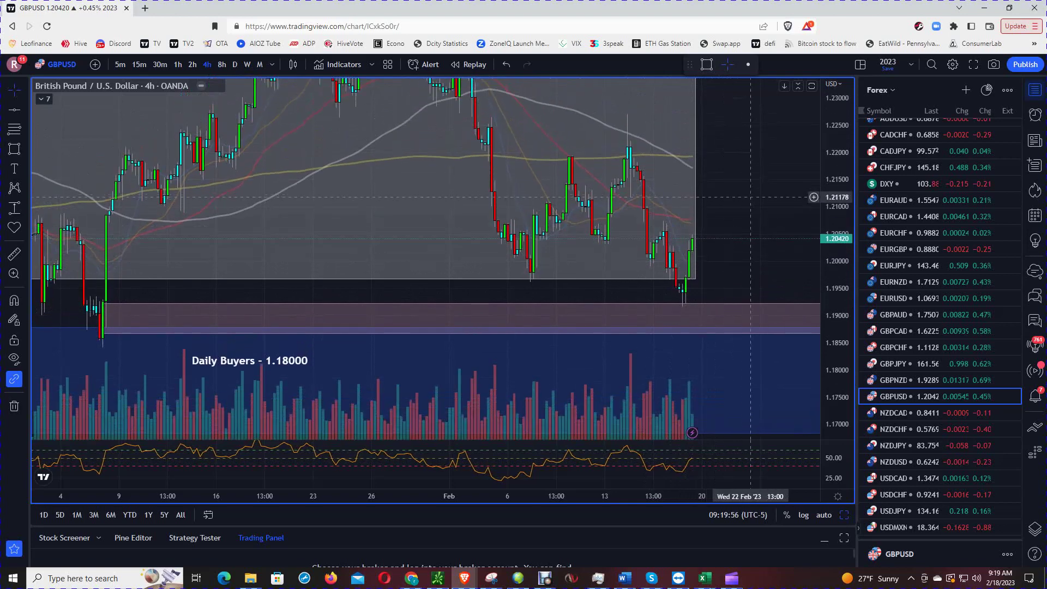
drag(742, 195, 749, 258)
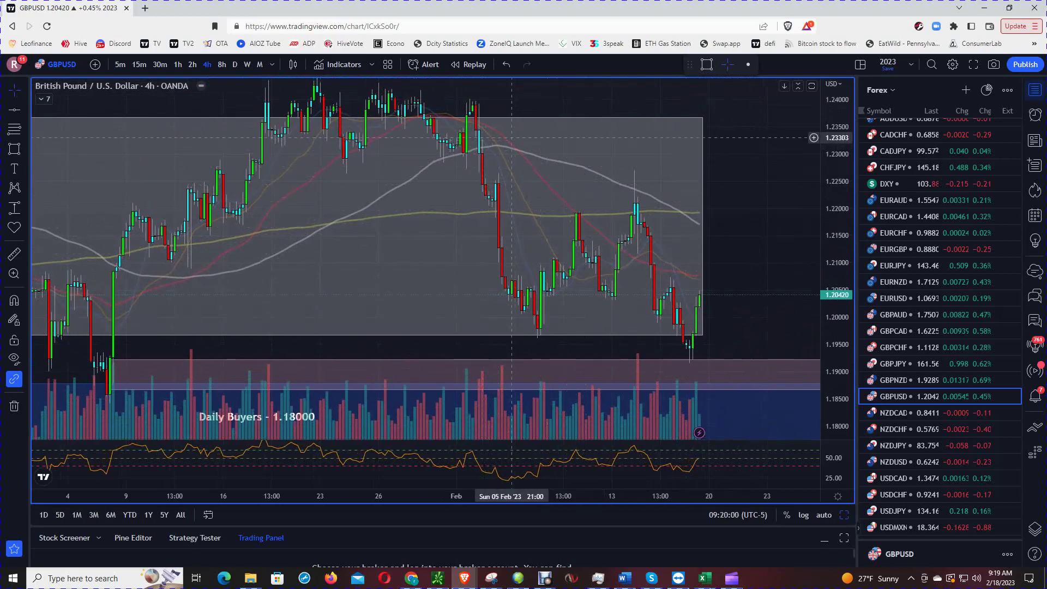
drag(518, 97, 527, 110)
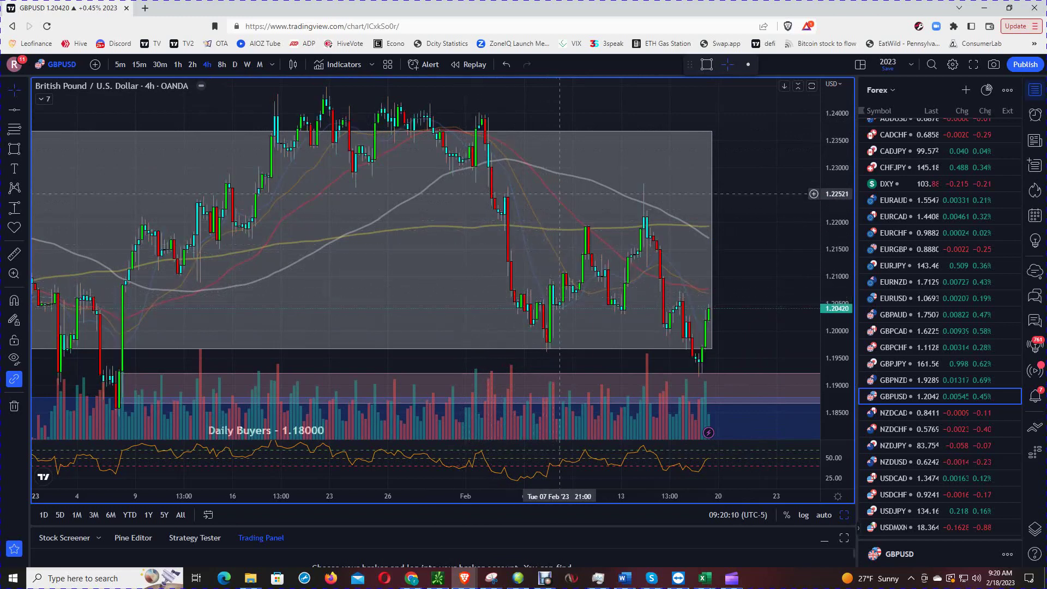
Draw a light pink rectangle zone on the 4-hour chart between about 1.229 and 1.2325, from 2 February to about 1 March 2023
click(14, 148)
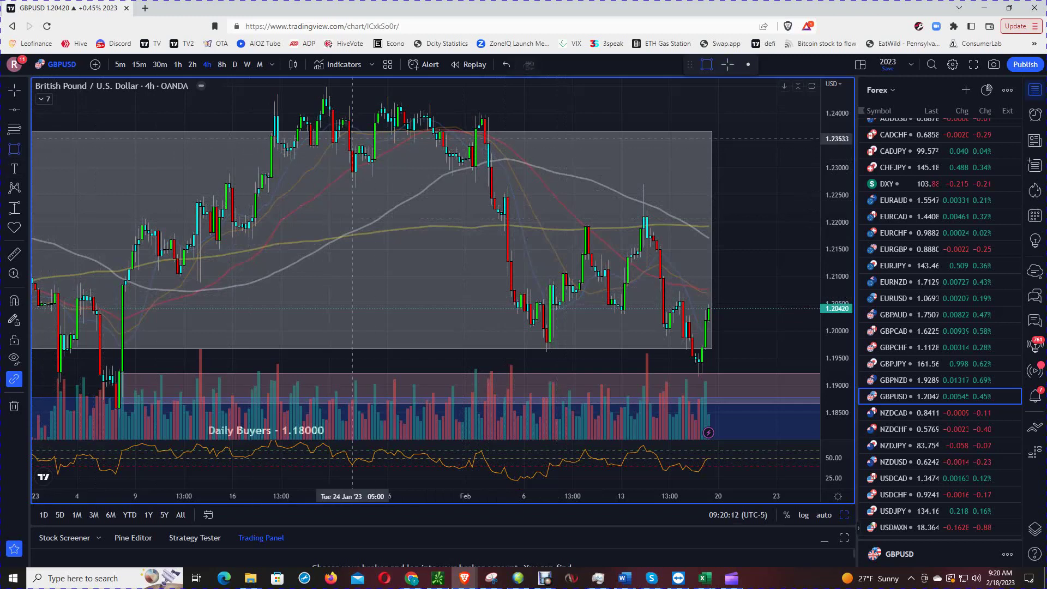
click(490, 152)
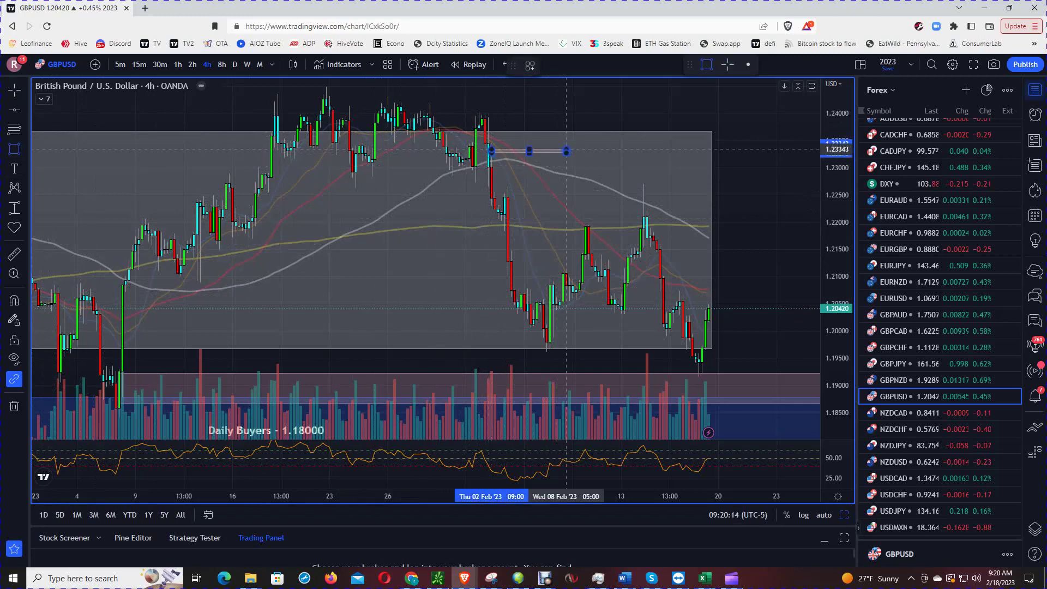
click(813, 170)
drag(761, 120, 672, 112)
drag(723, 167, 775, 165)
drag(696, 124, 728, 108)
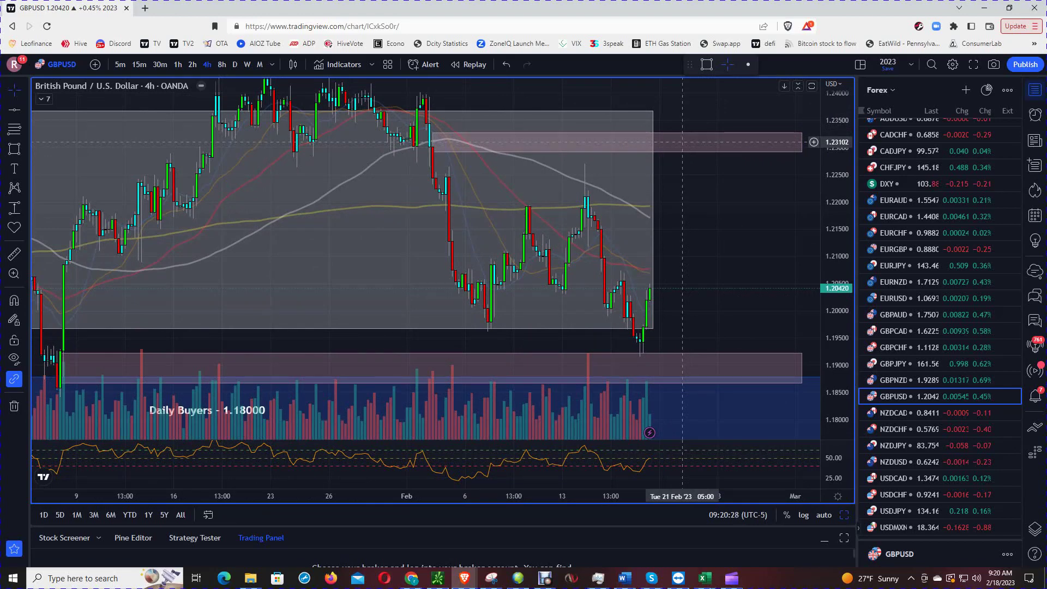
Add the text label "1.23100" and position it inside the upper pink zone, near the latest candles
click(14, 169)
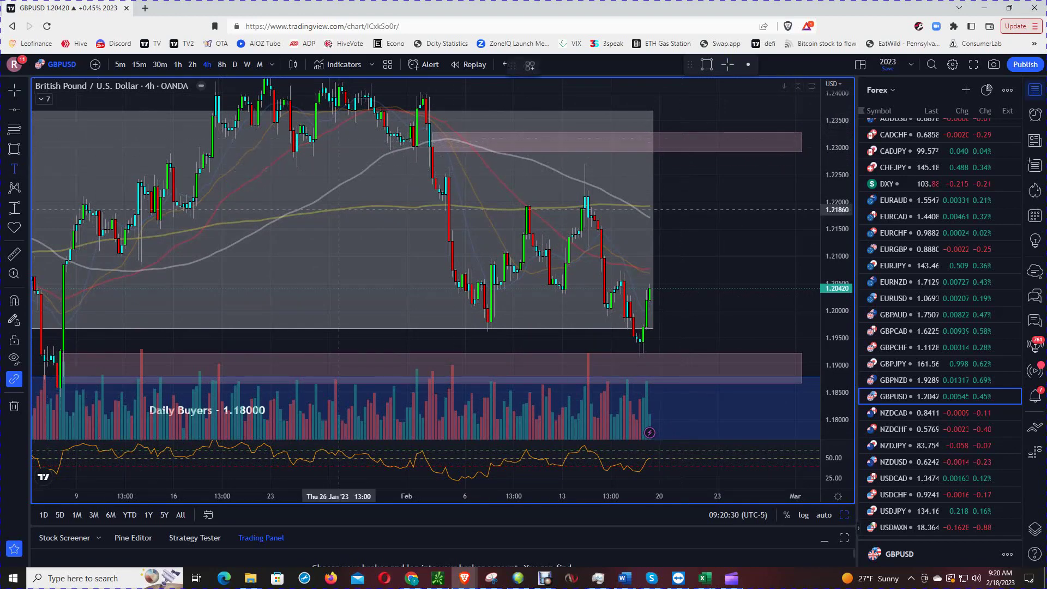
click(576, 141)
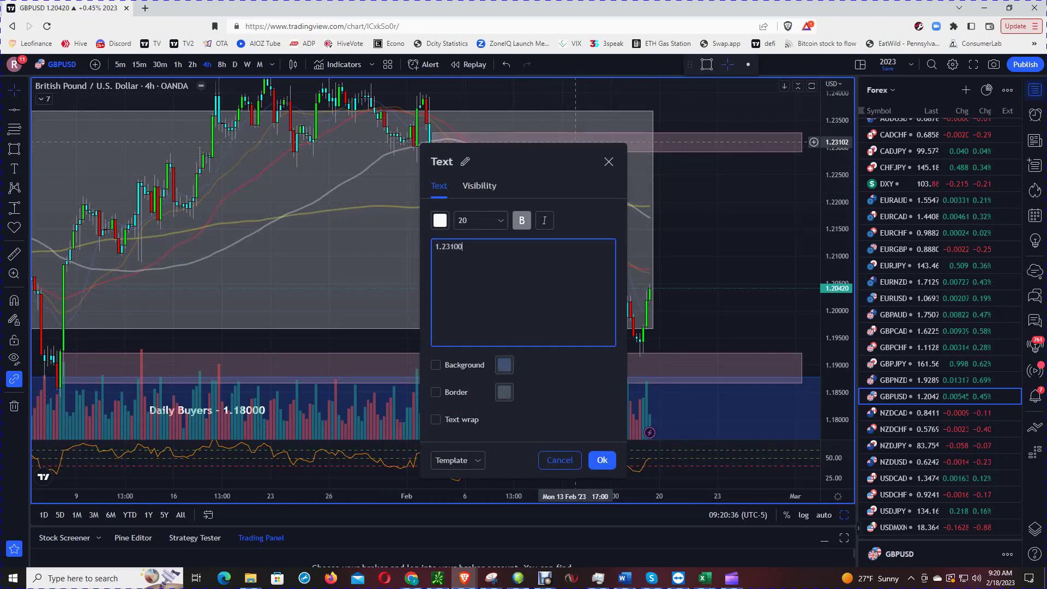
click(602, 460)
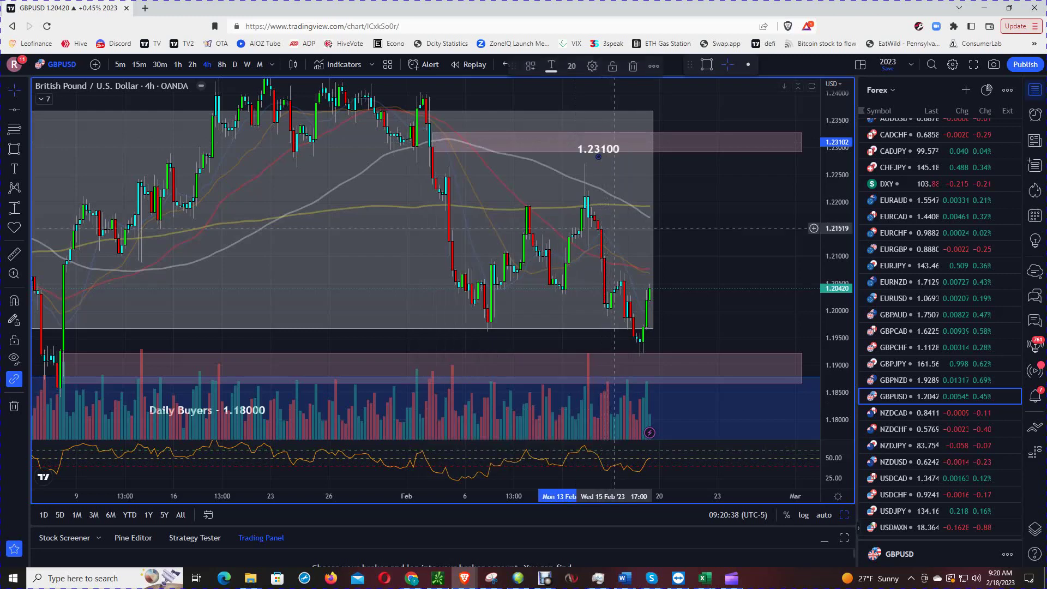
drag(598, 151, 631, 145)
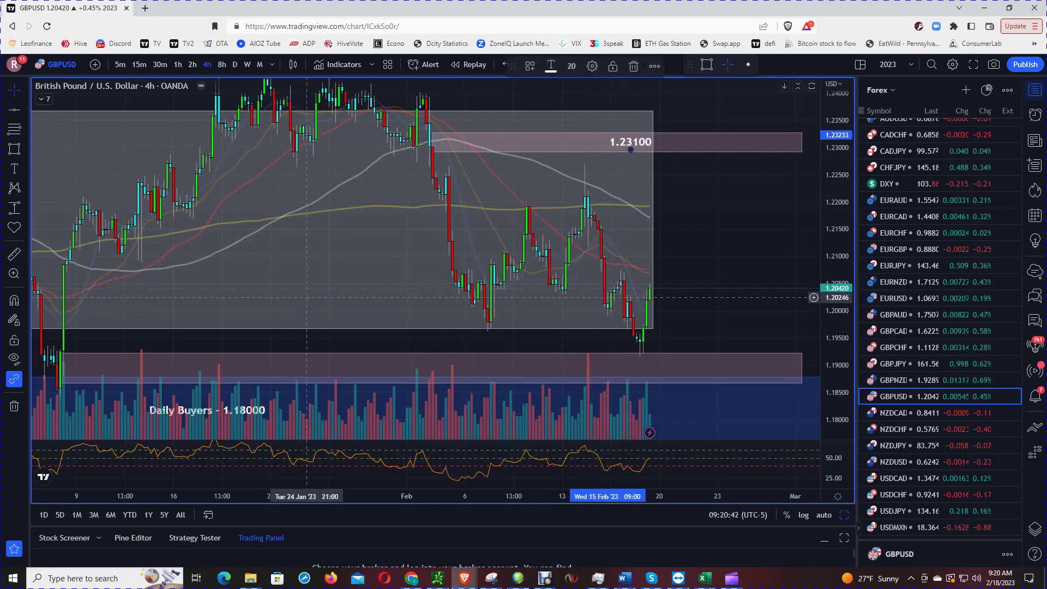
Add the text label "1.19000" and position it inside the lower pink zone, around early February
click(14, 169)
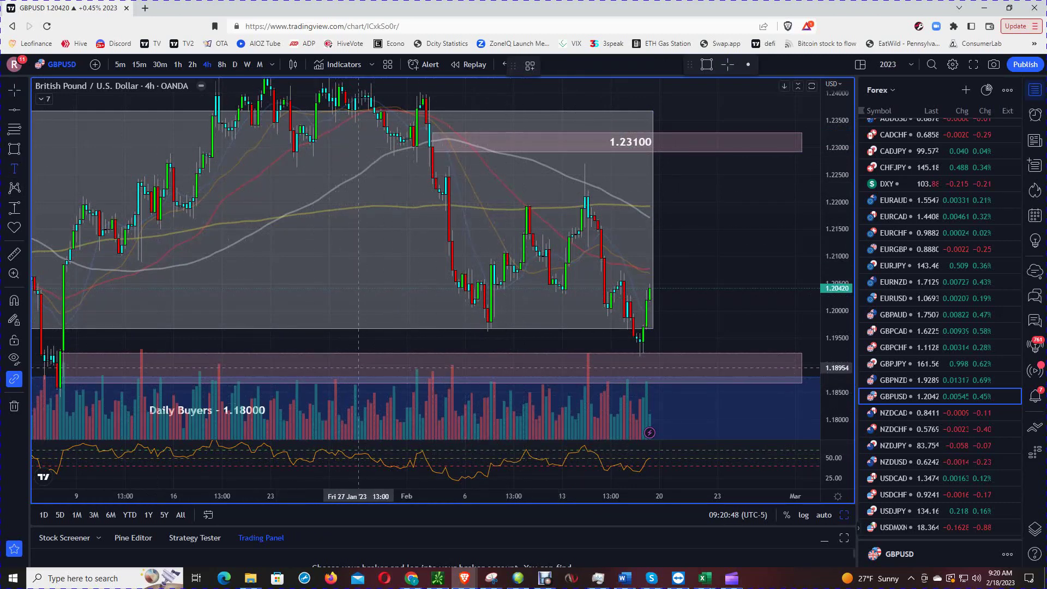
click(358, 366)
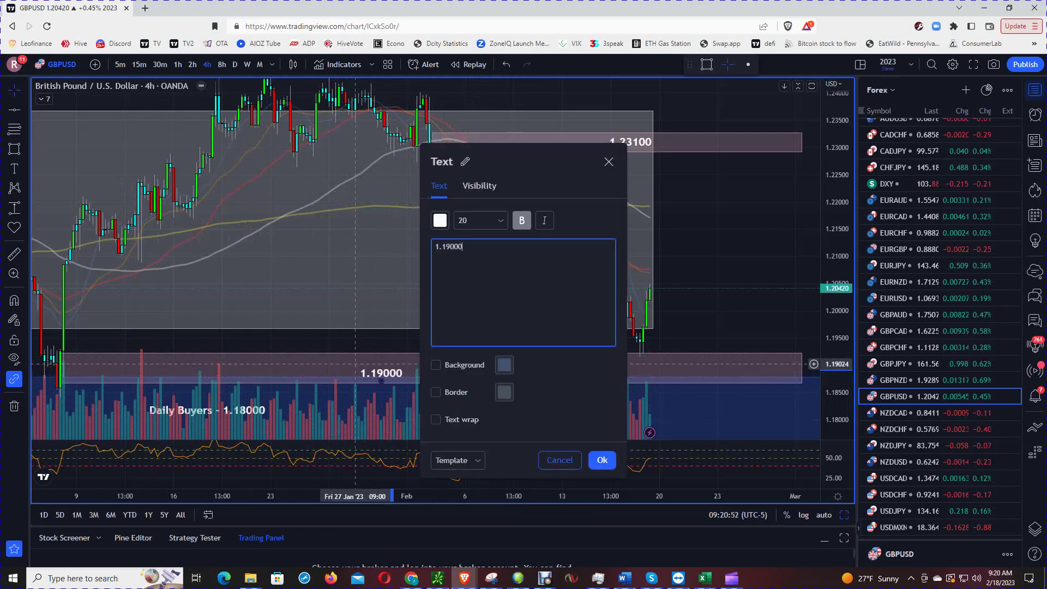
click(602, 461)
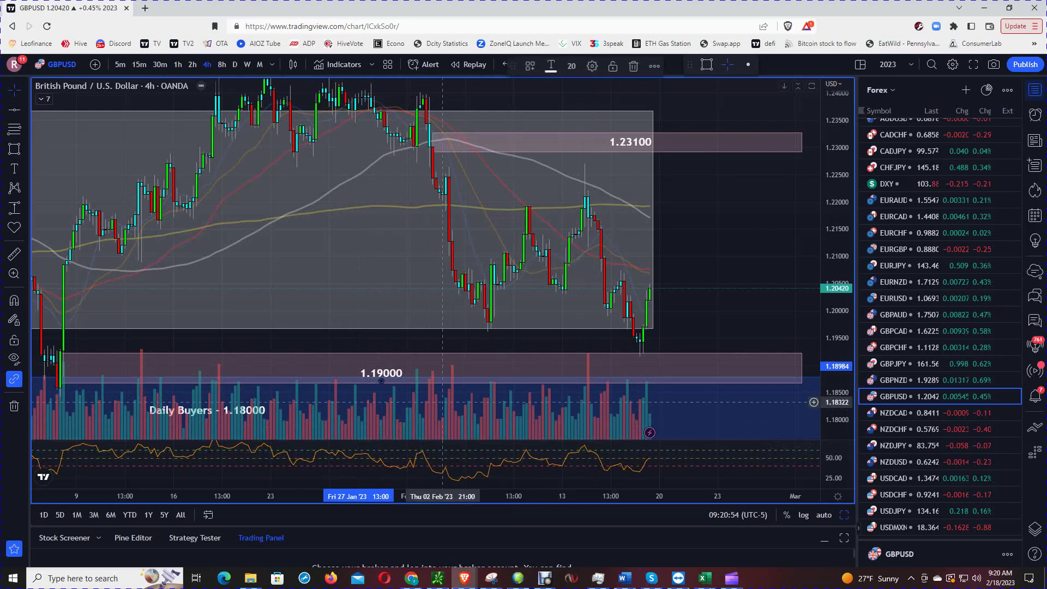
drag(387, 372, 432, 367)
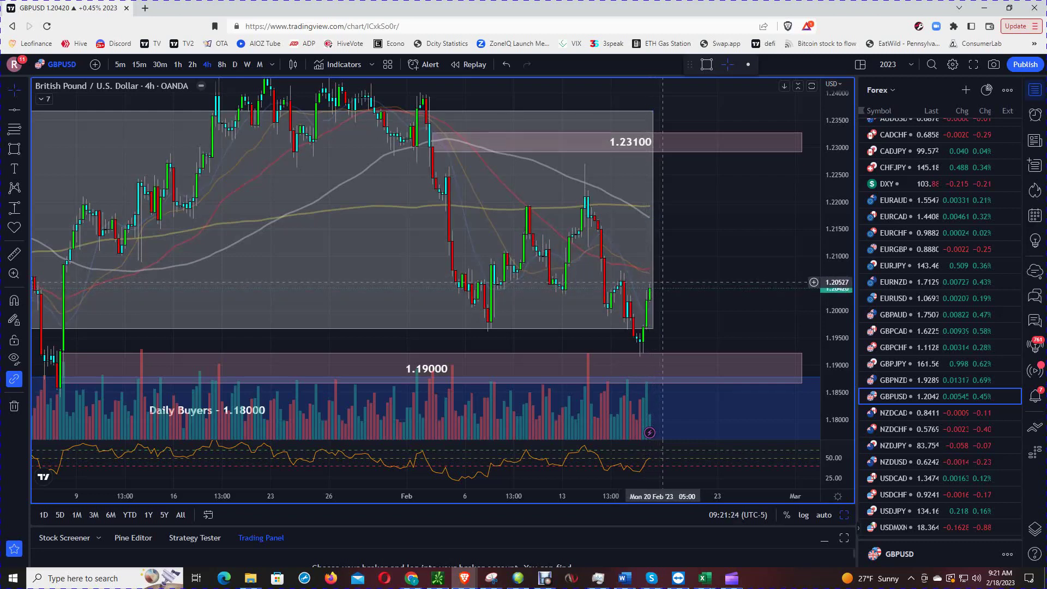
Switch the GBPUSD chart to the daily timeframe
drag(701, 232, 704, 244)
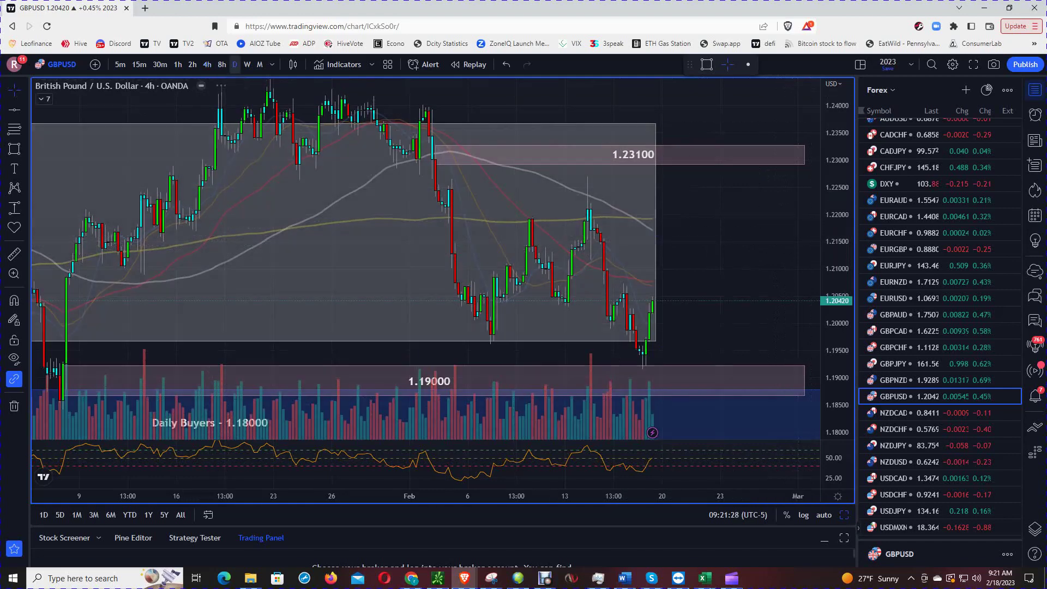
click(235, 64)
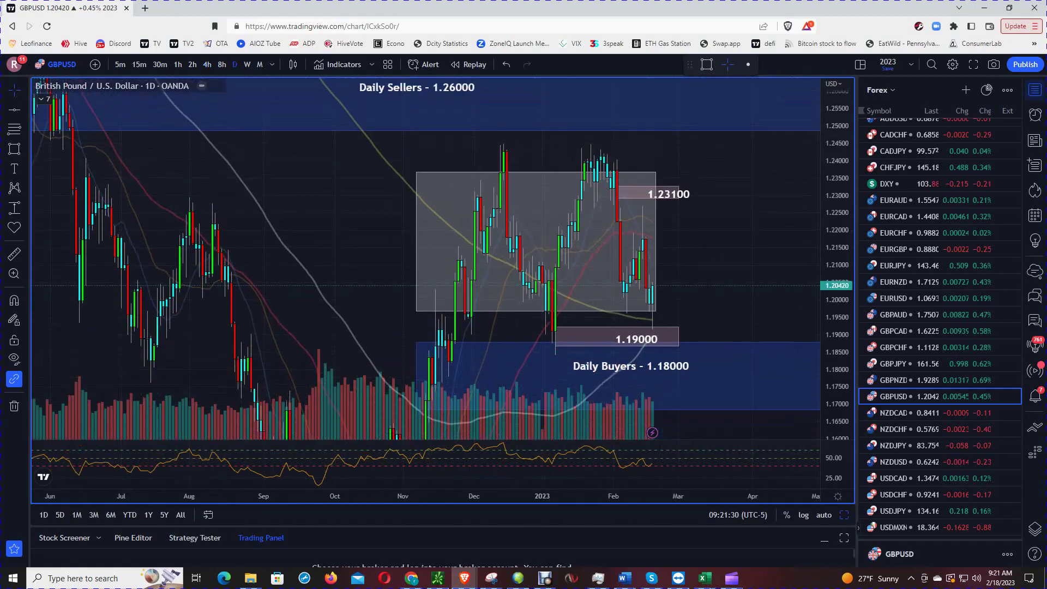